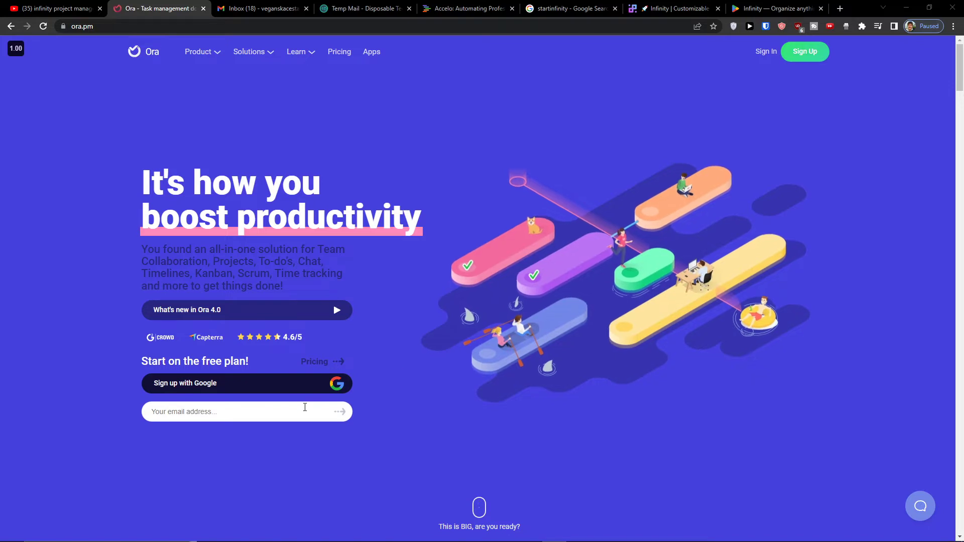
- Replace the email field's text with the copied Temp Mail address and submit it to start sign-up
type("Infinity")
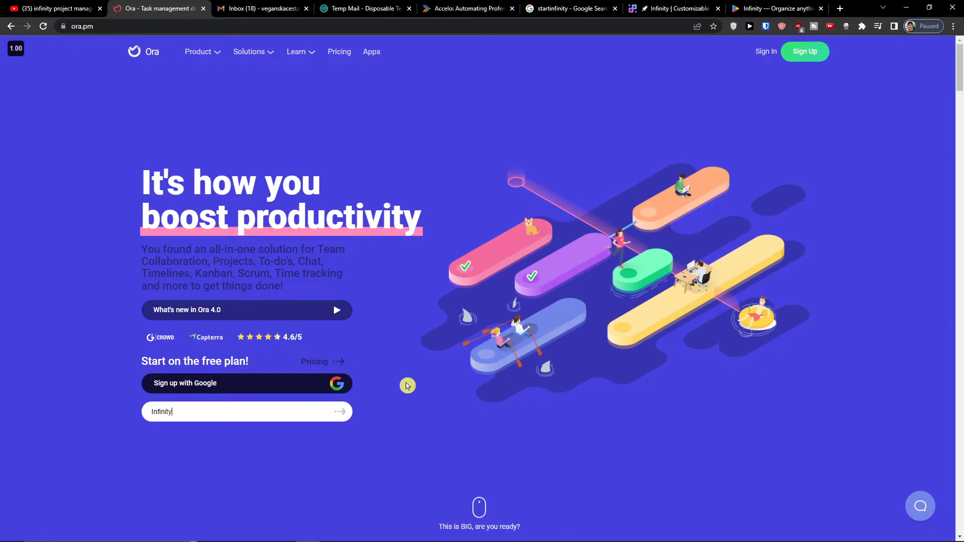
left_click(401, 5)
left_click(610, 161)
left_click(160, 6)
double_click(200, 411)
key("ctrl+v")
key("Return")
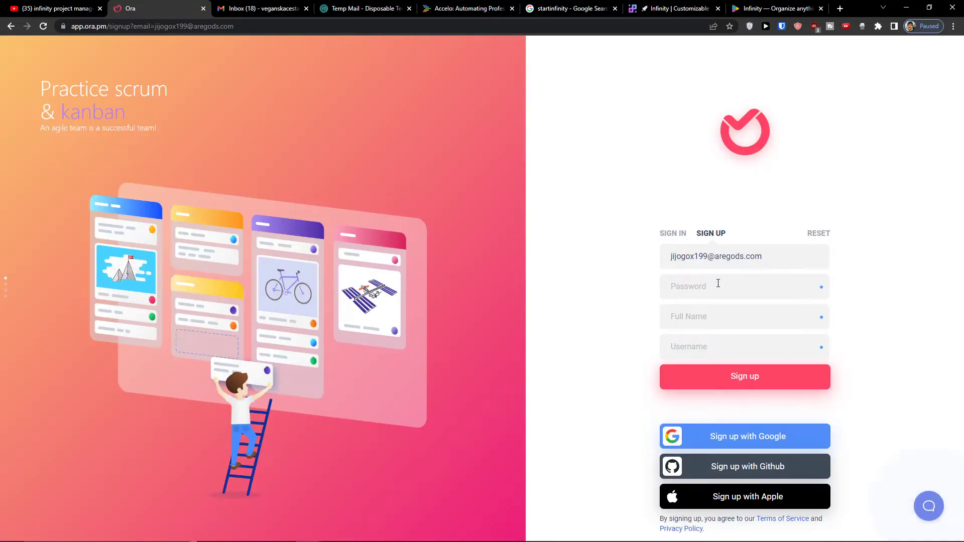
- Enter the account password and the user's full name, then move on to the username field
left_click(718, 283)
type("•••••••••")
key("ctrl+a")
type("•")
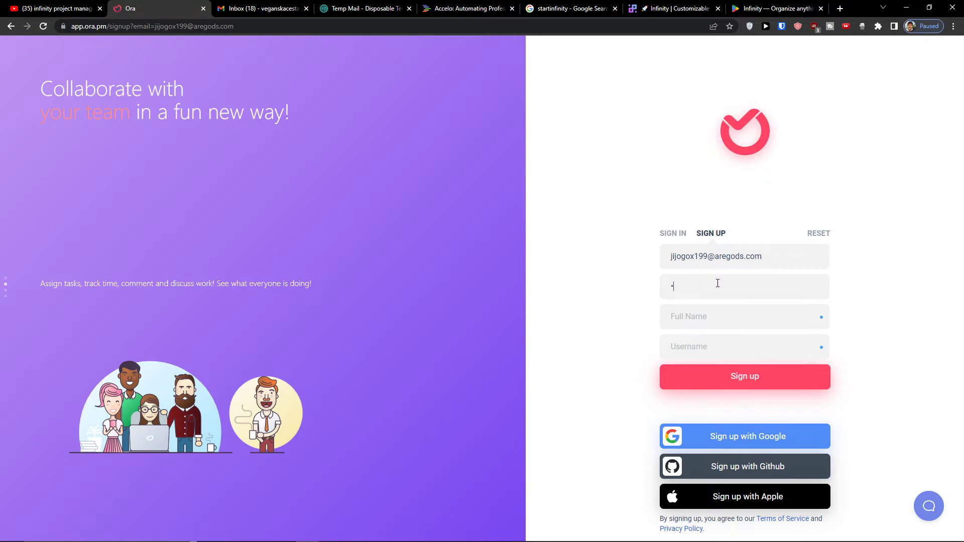
key("Tab")
key("Tab")
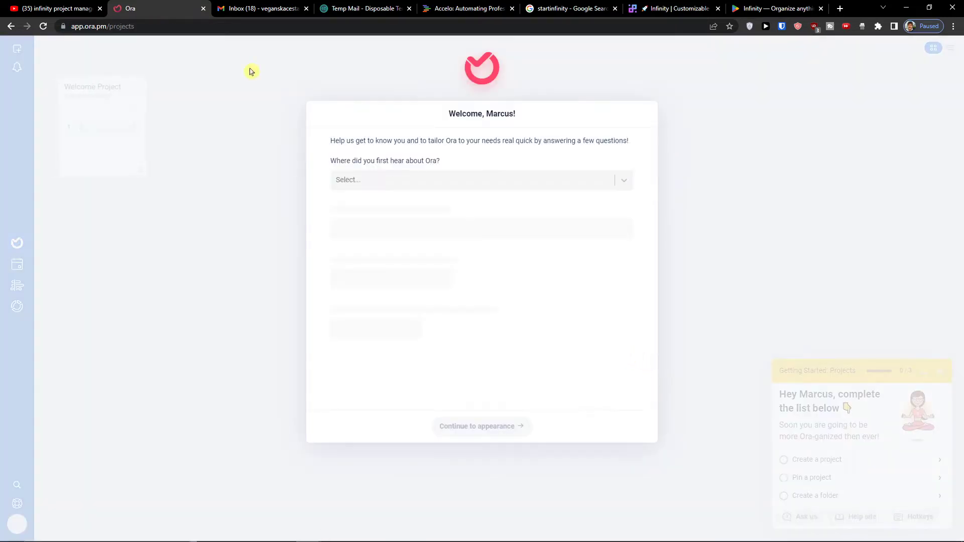
- Choose Event as the source and select seven uses, from General Task Management to Project Management
left_click(373, 178)
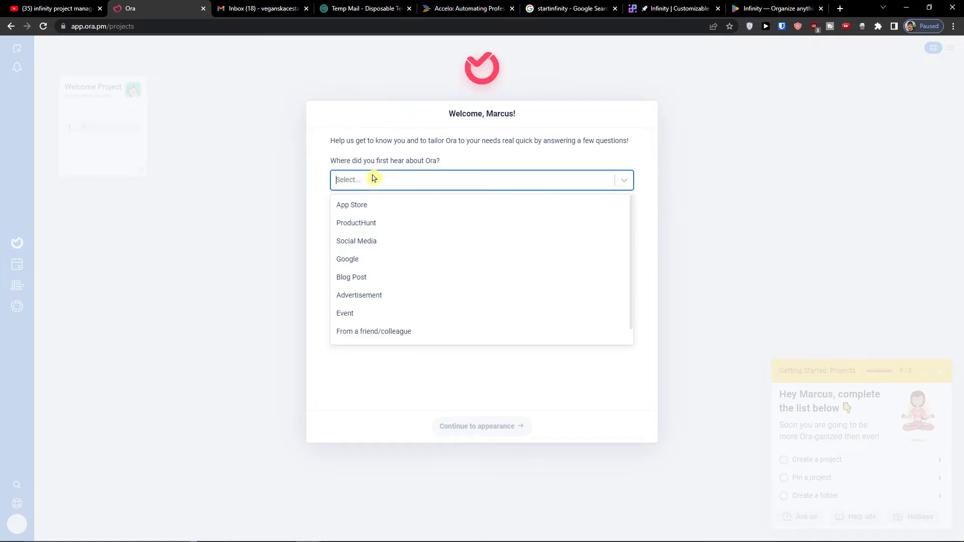
left_click(370, 317)
left_click(359, 237)
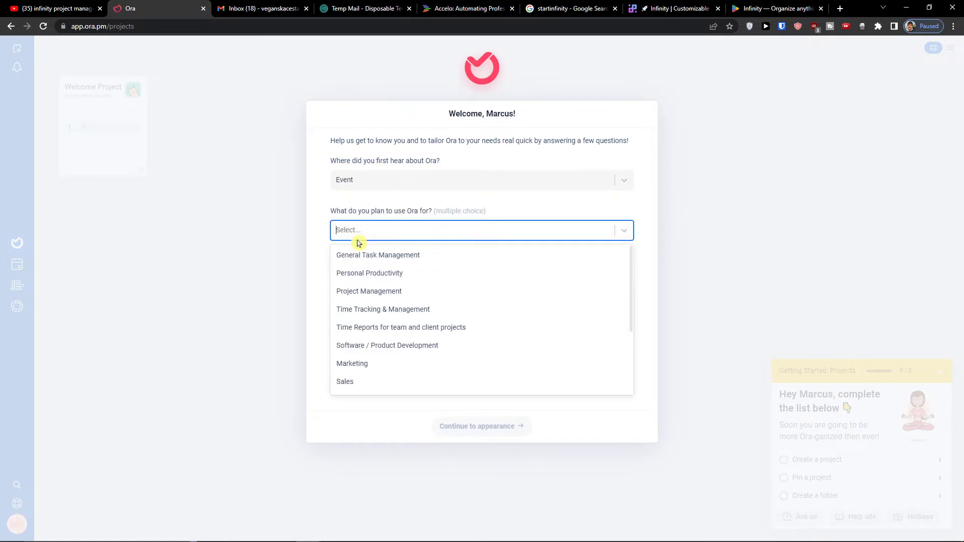
left_click(388, 256)
left_click(382, 263)
left_click(377, 271)
left_click(377, 281)
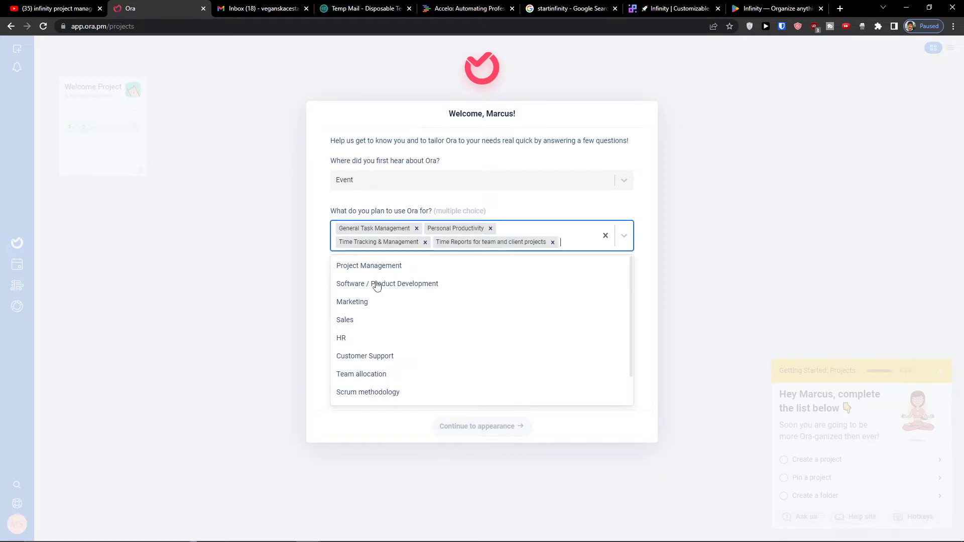
left_click(377, 284)
left_click(372, 296)
left_click(361, 280)
left_click(274, 294)
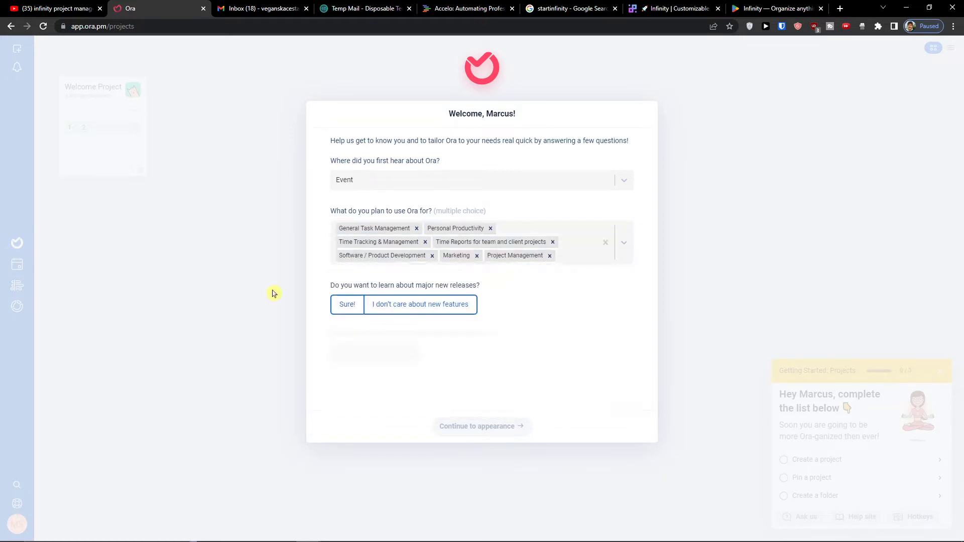
- Opt in to major release announcements, decline news, tips and offers, and continue
left_click(349, 308)
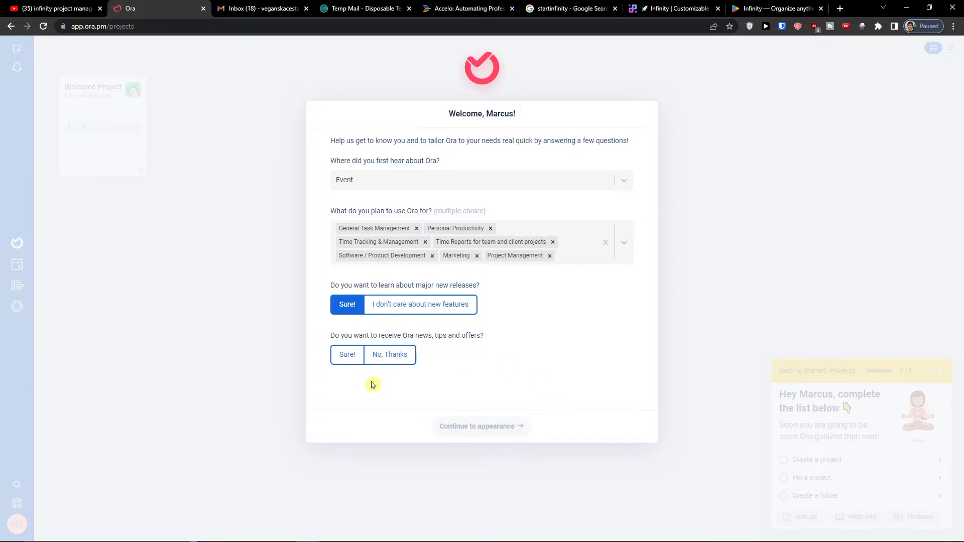
left_click(382, 360)
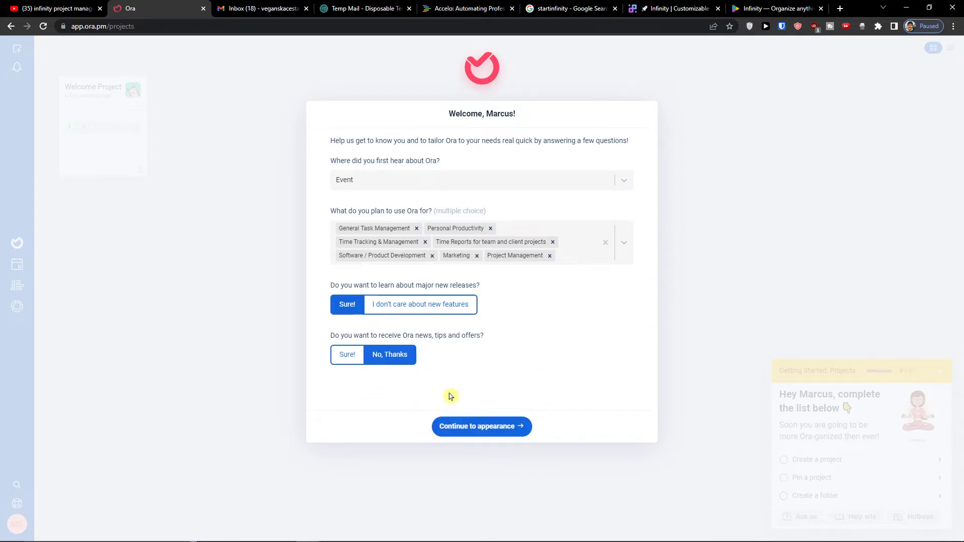
left_click(477, 426)
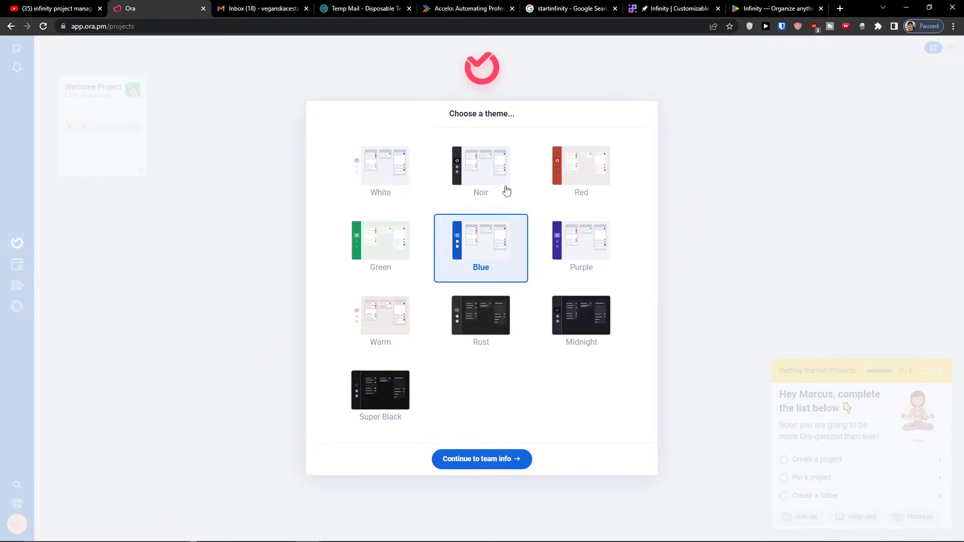
- Compare the Midnight, Purple, Super Black and Noir themes, settle on Rust, and continue to team info
key("ctrl+plus")
key("ctrl+plus")
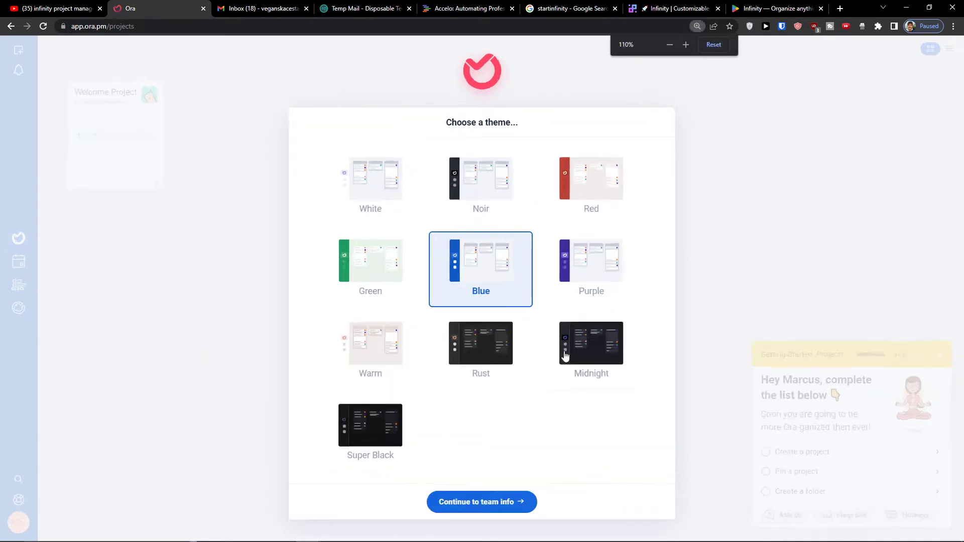
scroll(524, 358, "up", 1)
scroll(501, 368, "down", 2)
scroll(500, 367, "up", 2)
left_click(607, 403)
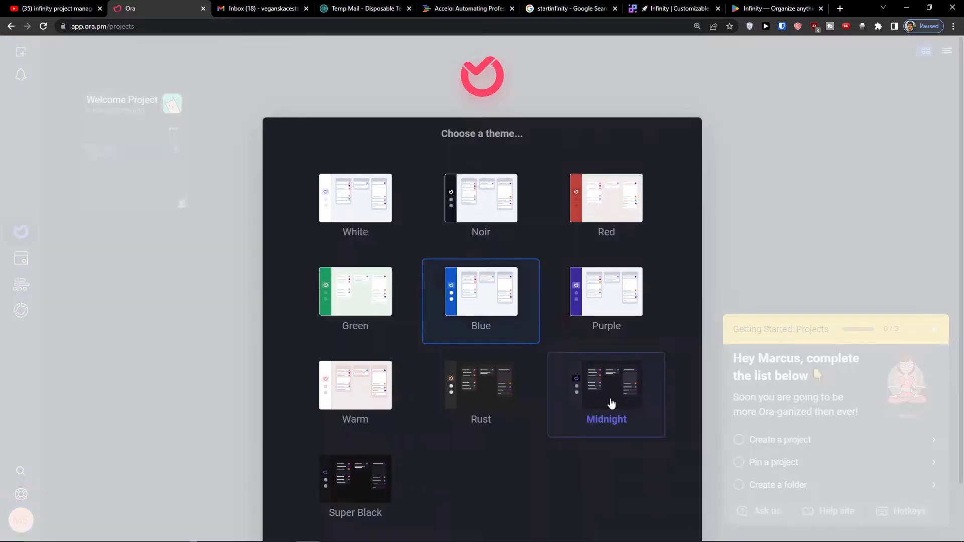
left_click(617, 290)
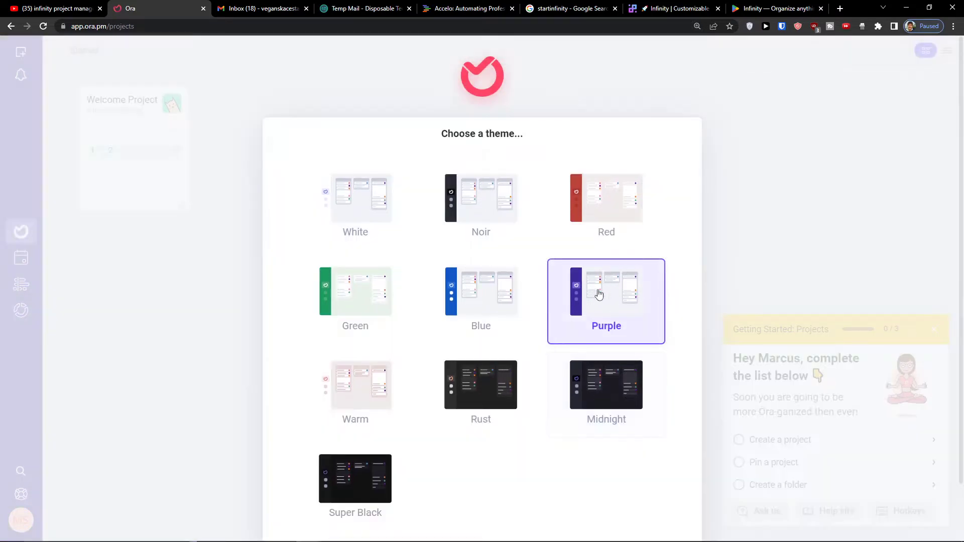
left_click(352, 469)
left_click(462, 413)
left_click(632, 395)
left_click(499, 200)
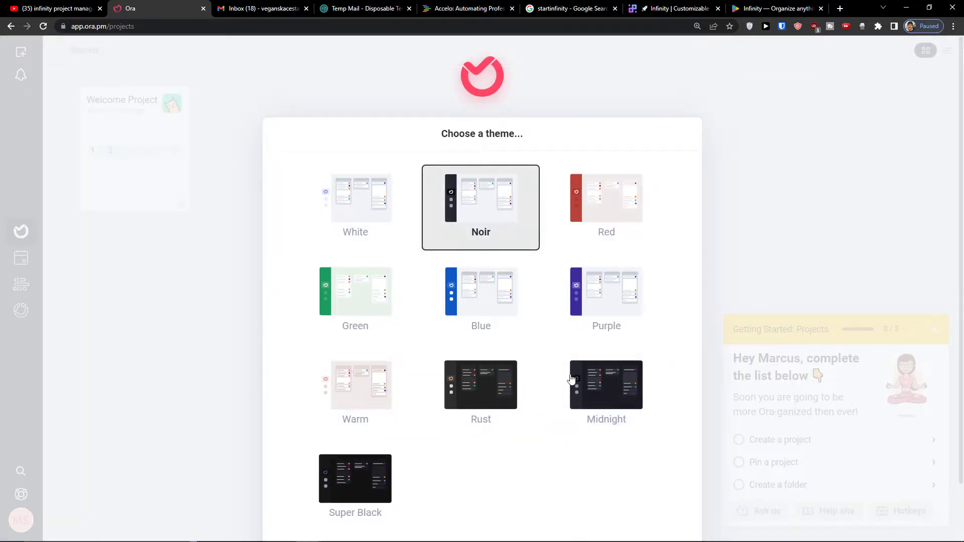
left_click(460, 391)
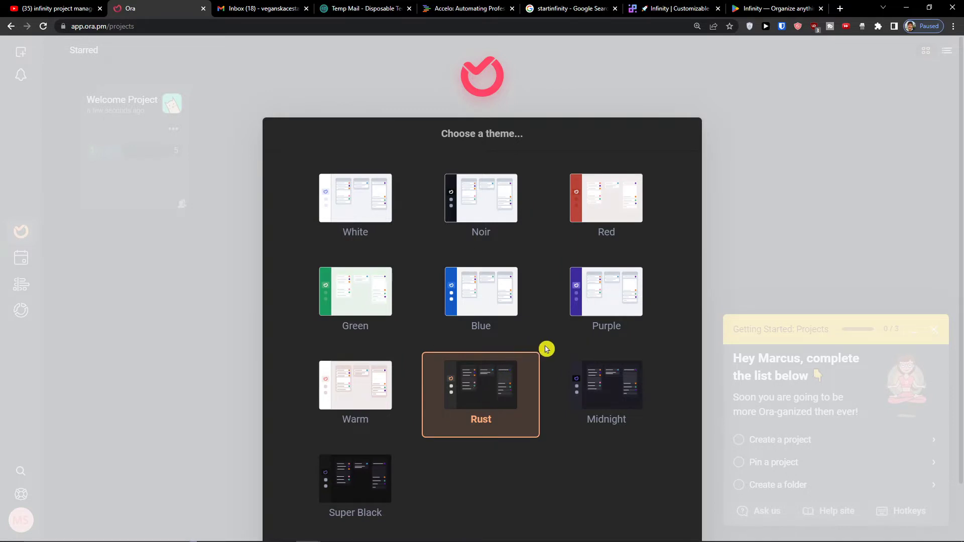
scroll(534, 356, "down", 2)
left_click(477, 502)
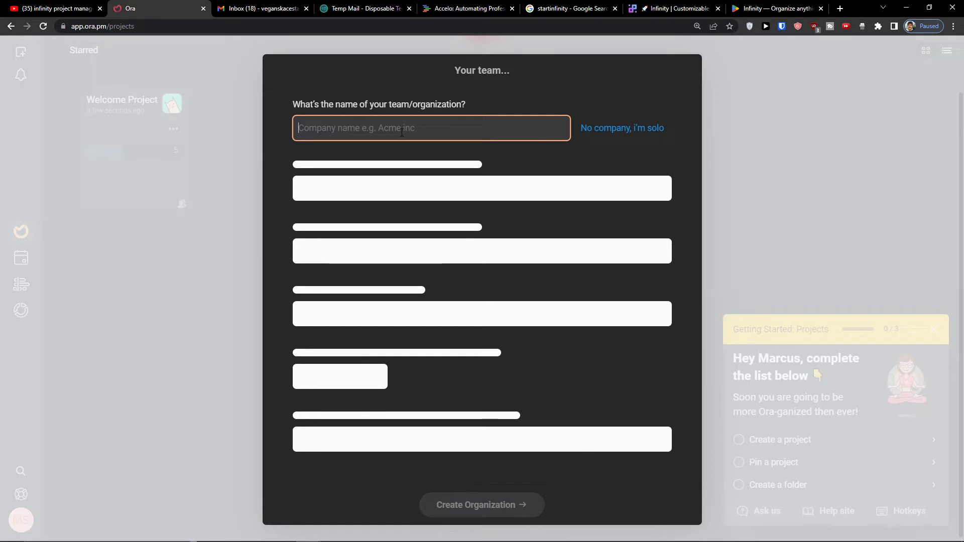
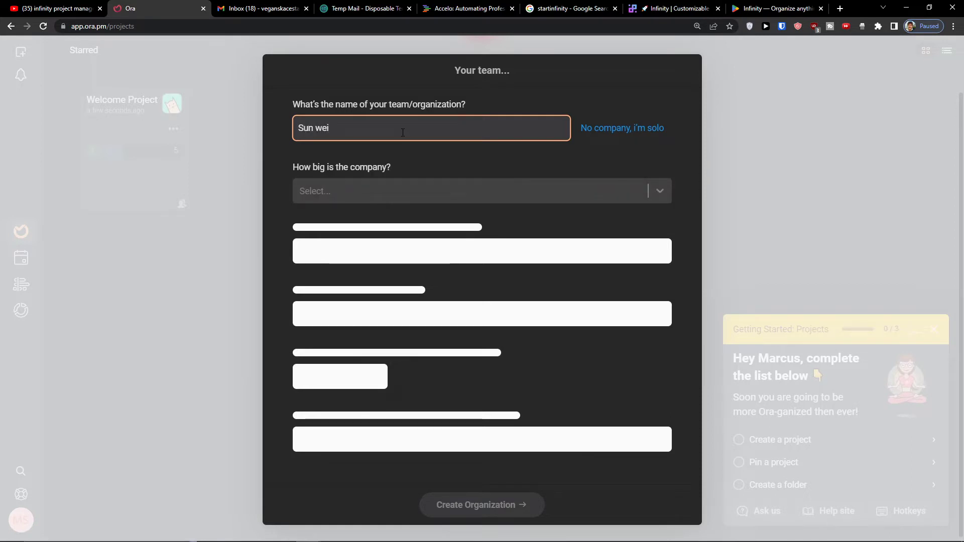
- Name the team, pick 1-5 people, Marketing Agency, Business Owner, manager Yes, no import, and create it
left_click(555, 188)
left_click(446, 226)
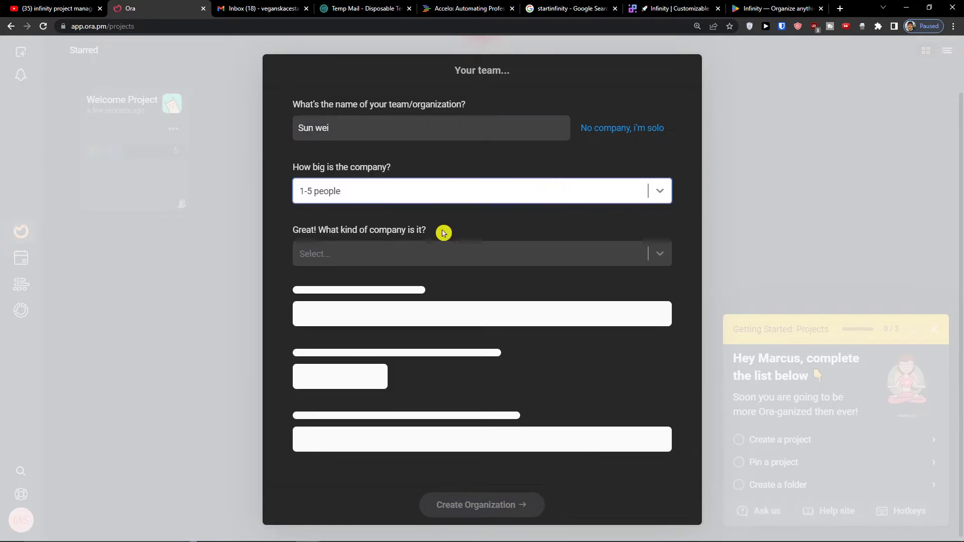
left_click(414, 259)
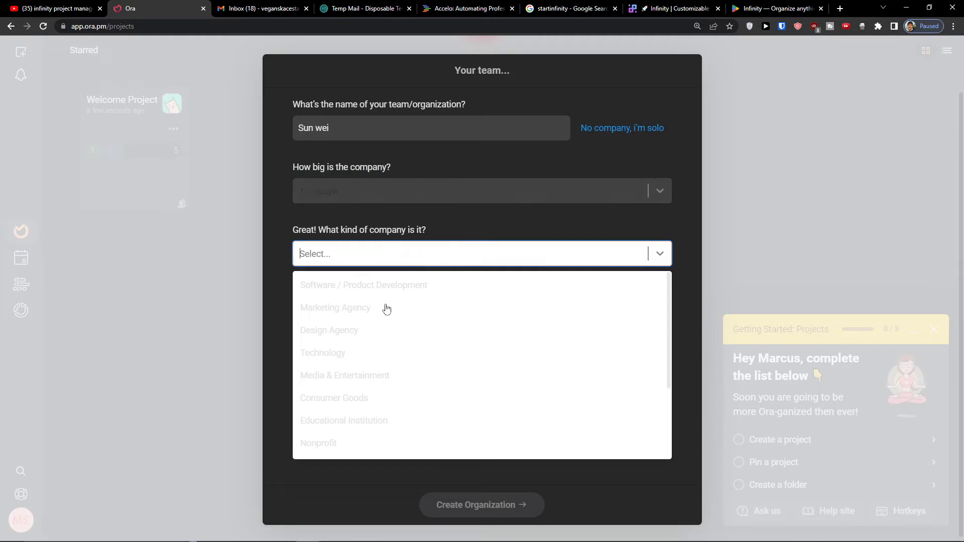
left_click(387, 308)
left_click(369, 325)
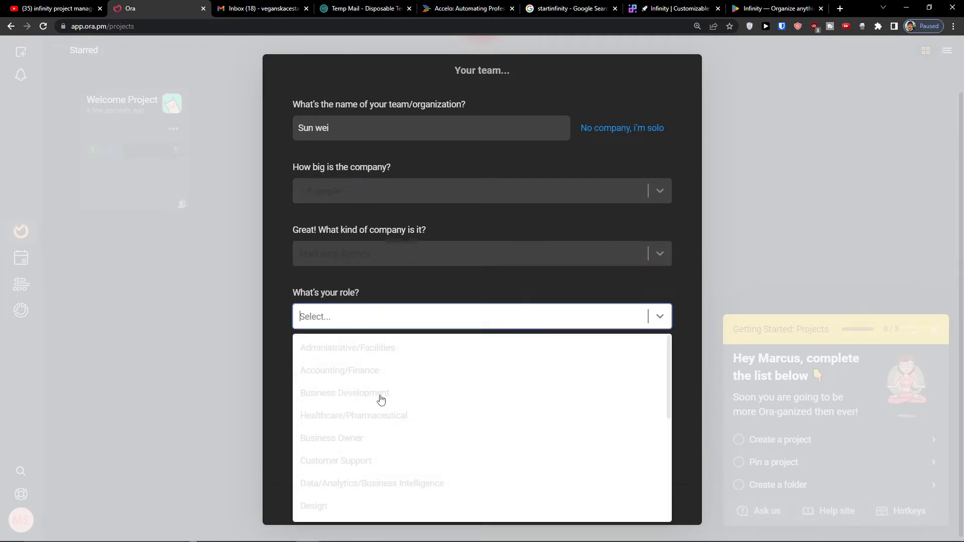
left_click(355, 442)
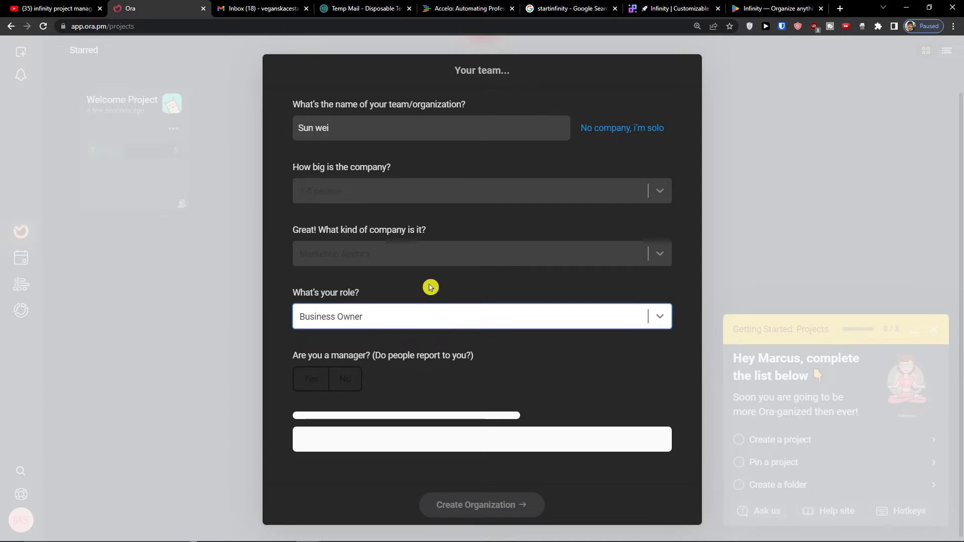
left_click(325, 383)
left_click(353, 443)
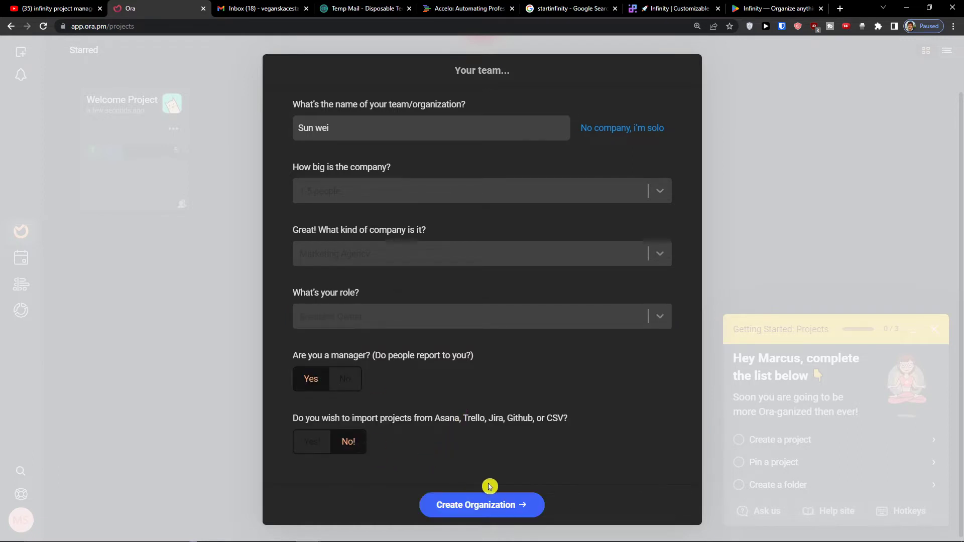
left_click(492, 503)
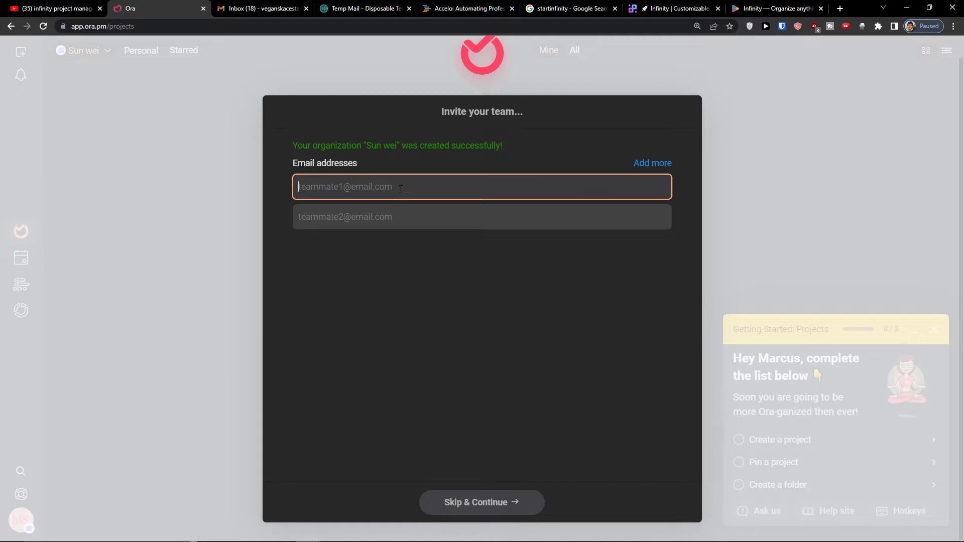
- Skip inviting teammates and the coaching call to finish onboarding
left_click(461, 511)
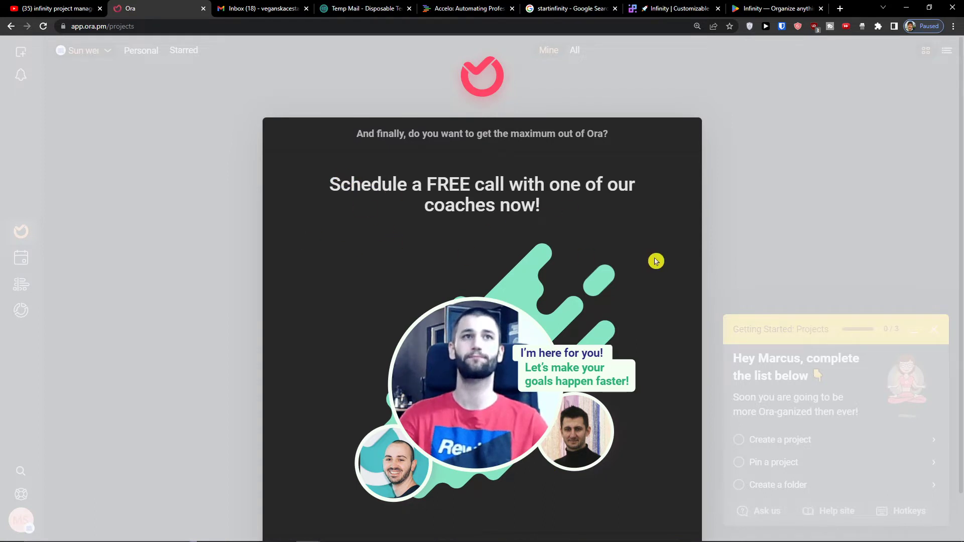
scroll(692, 241, "down", 1)
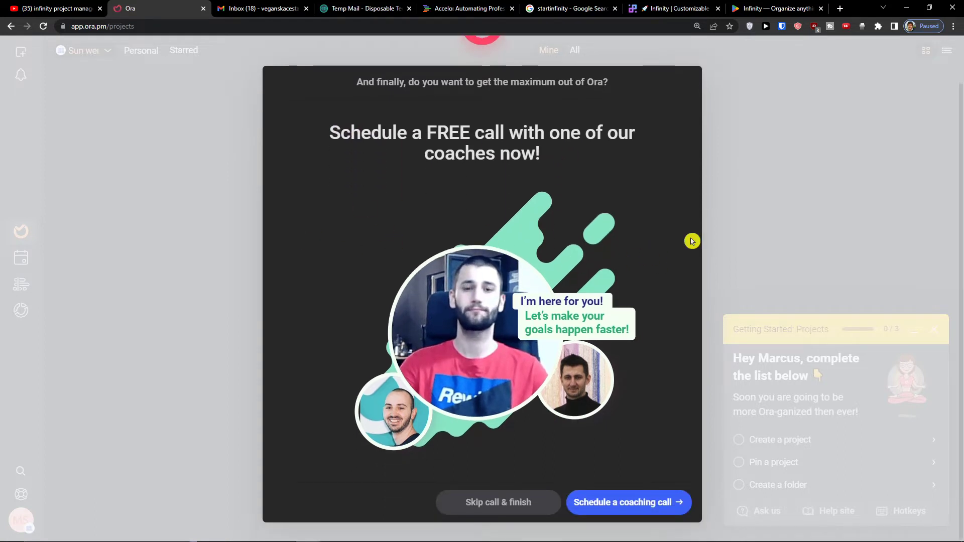
left_click(490, 507)
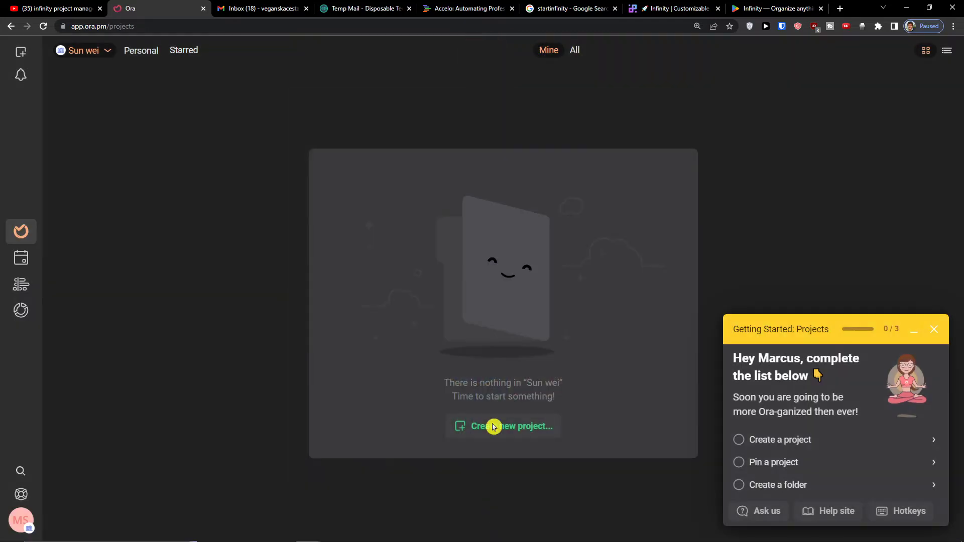
- Close the Getting Started checklist and help tip, then start a new project
left_click(934, 329)
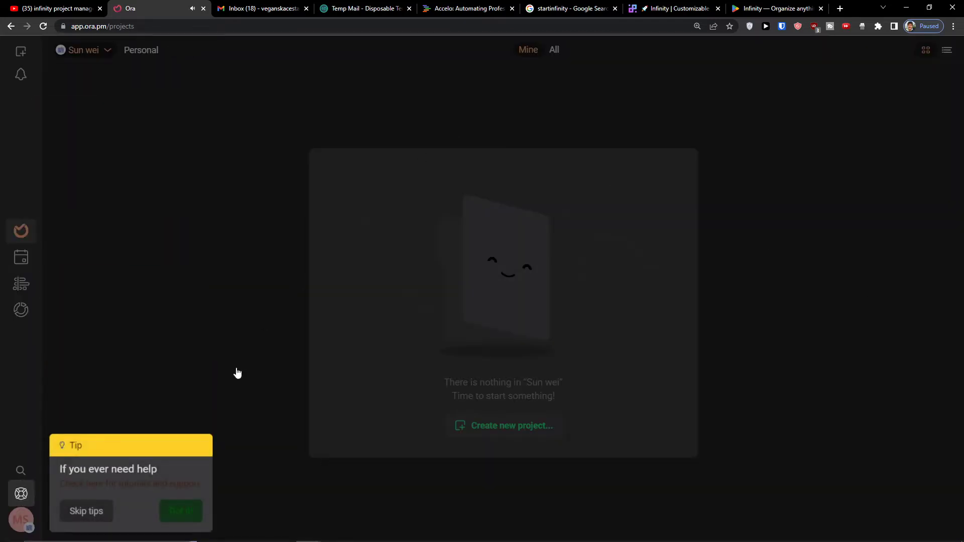
left_click(168, 457)
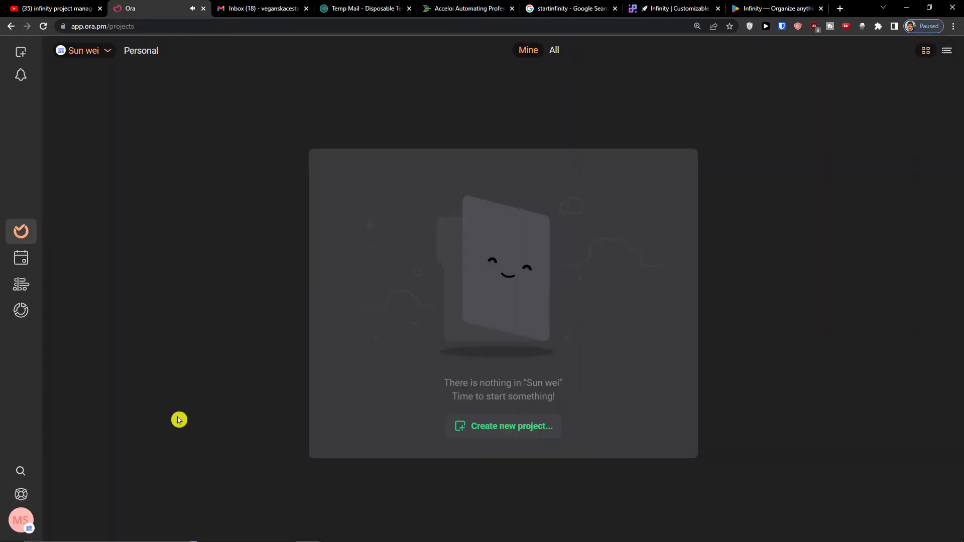
left_click(490, 430)
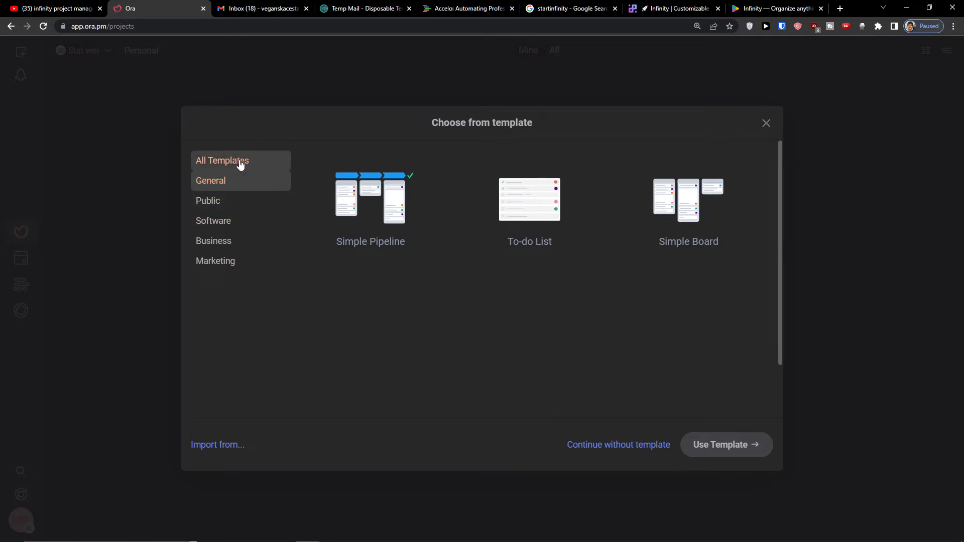
- Preview the To-do List, Simple Pipeline and Simple Board templates, picking Simple Pipeline
left_click(550, 190)
left_click(381, 206)
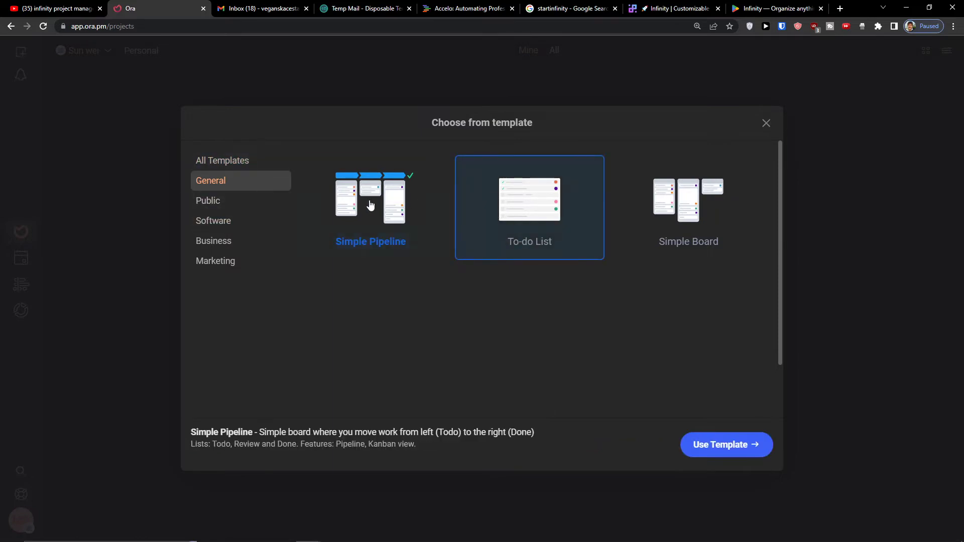
left_click(688, 217)
left_click(411, 213)
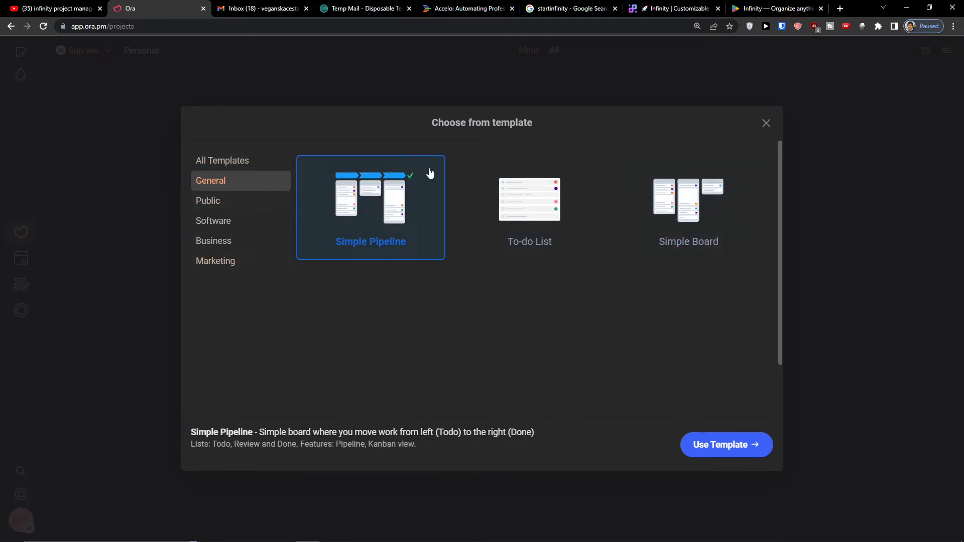
- Browse the Public, Software, Business and Marketing templates, then use General's Simple Pipeline template
left_click(236, 200)
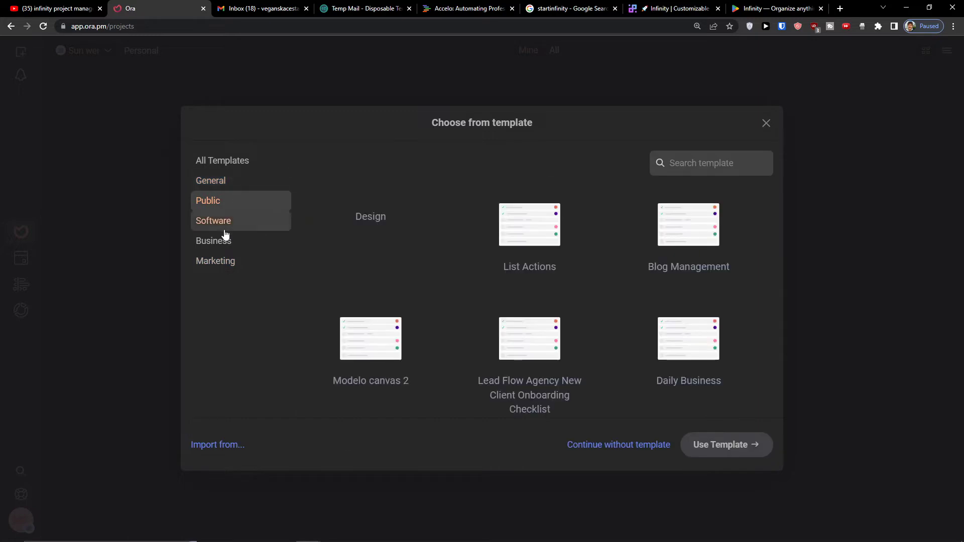
scroll(349, 247, "down", 5)
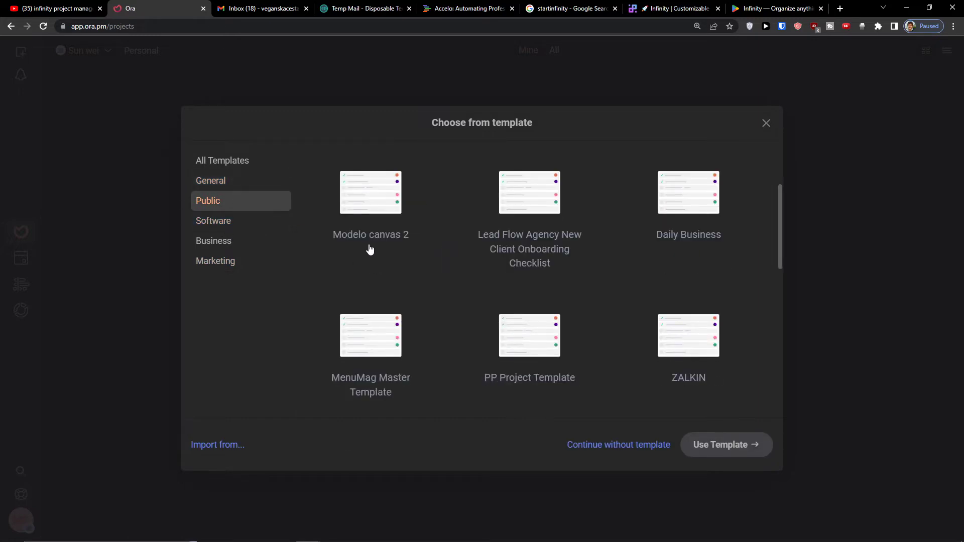
left_click(253, 223)
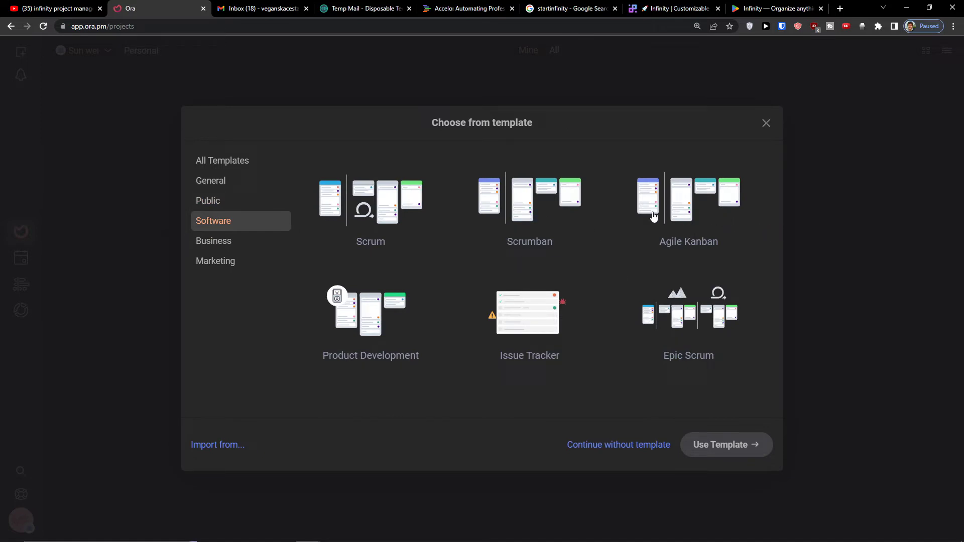
left_click(249, 242)
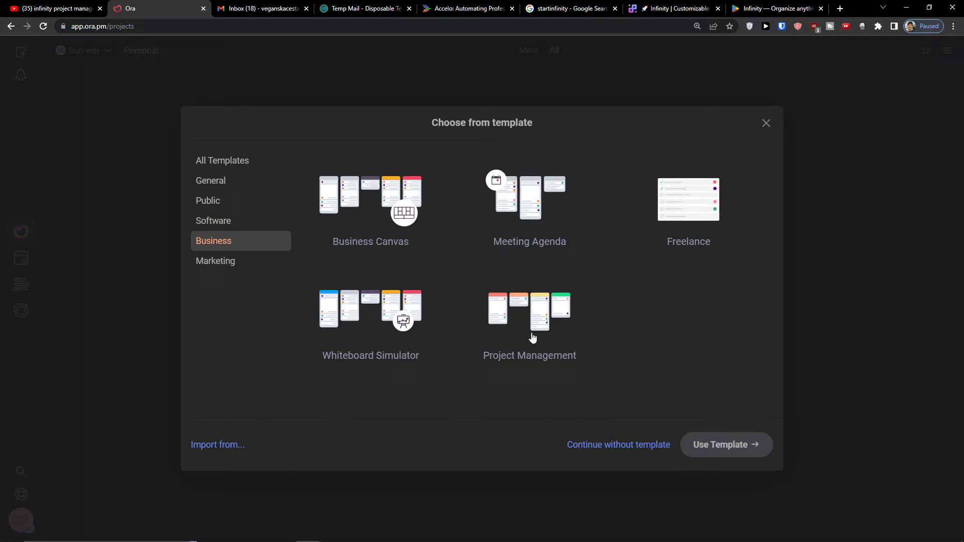
left_click(248, 268)
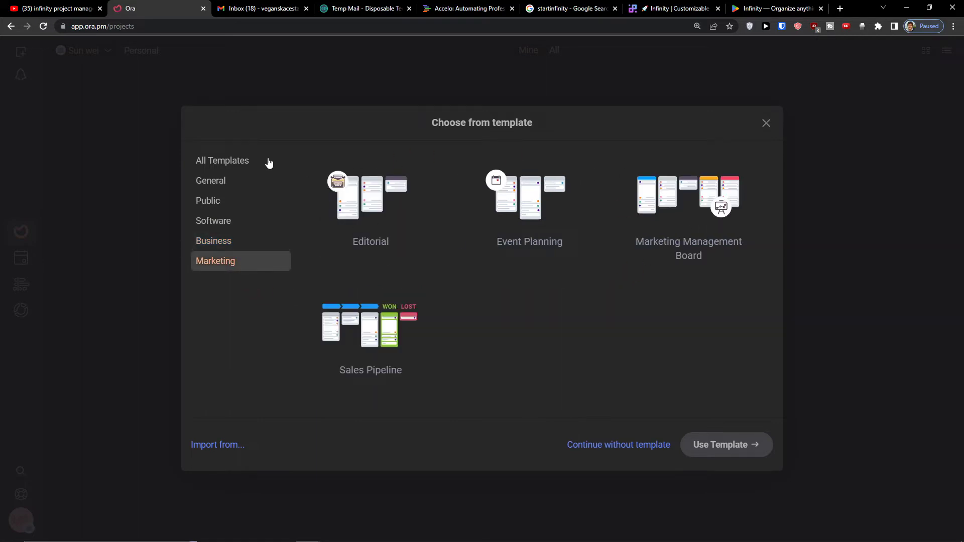
left_click(215, 185)
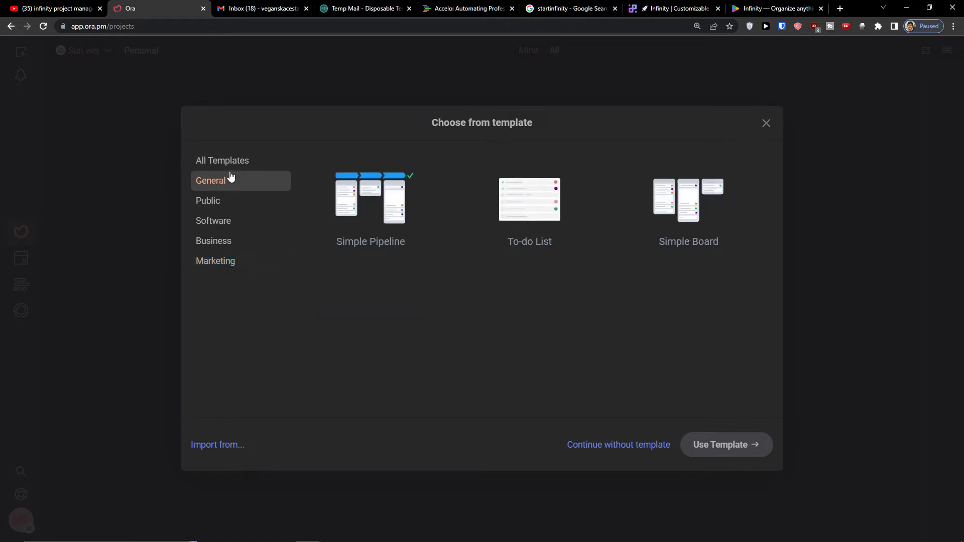
left_click(420, 196)
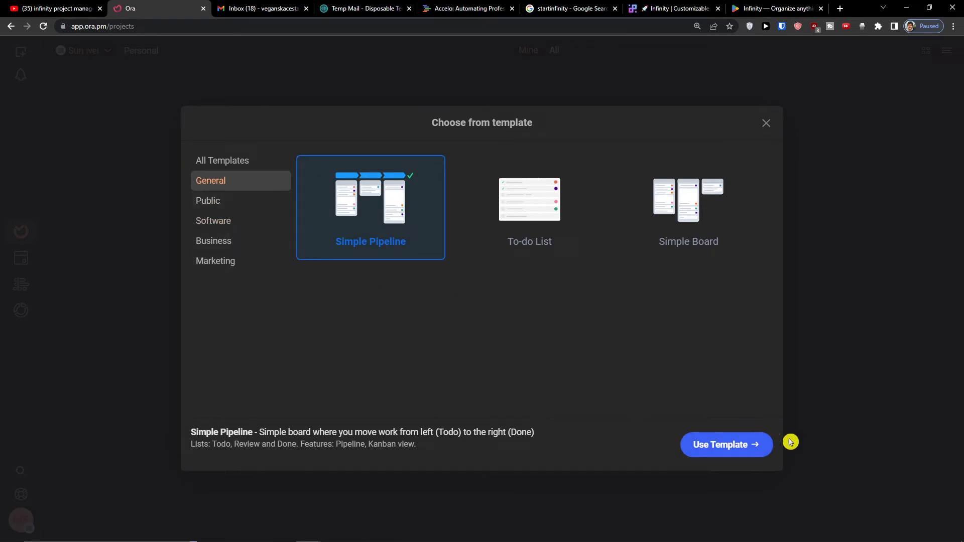
left_click(721, 446)
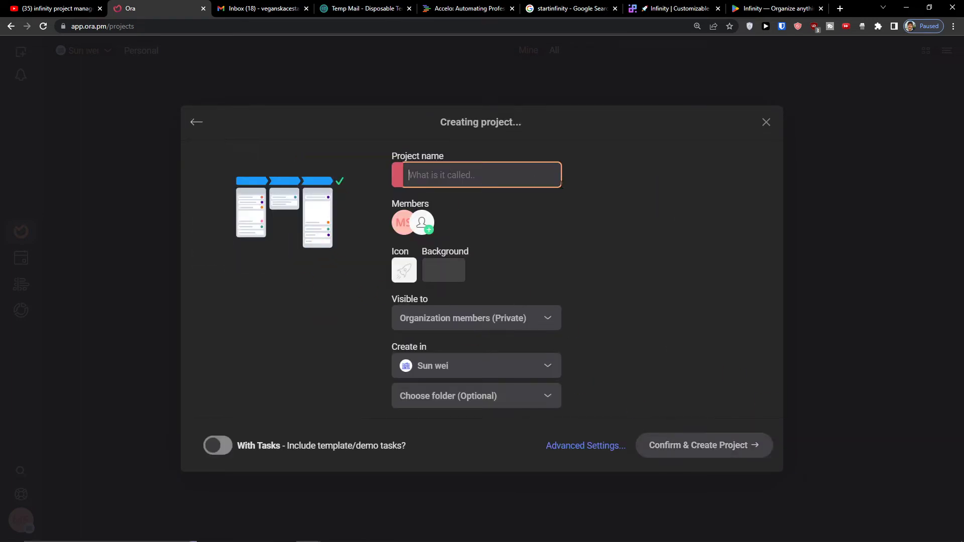
- Create the private 'Youtube Channel' project with an orange presentation icon and blue gradient background
type("Youtube Channel")
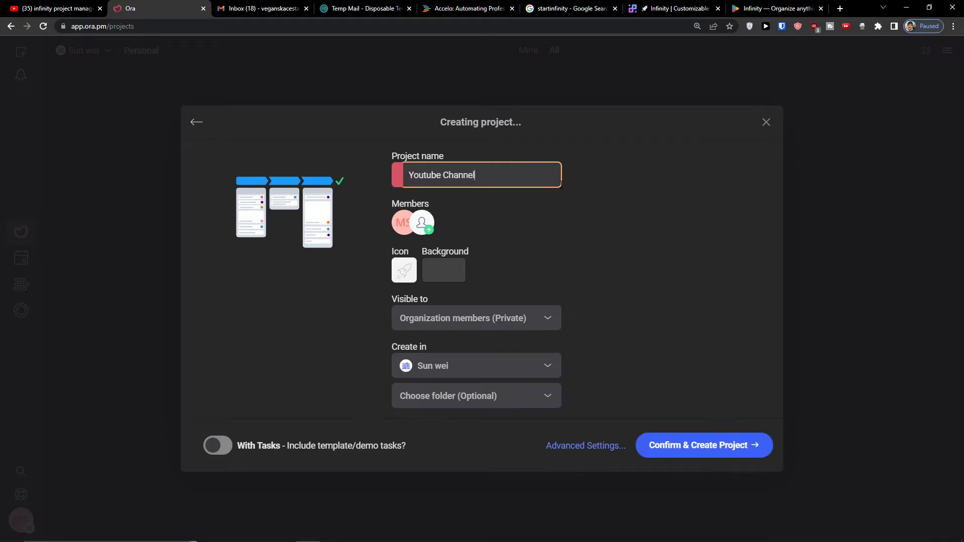
left_click(407, 261)
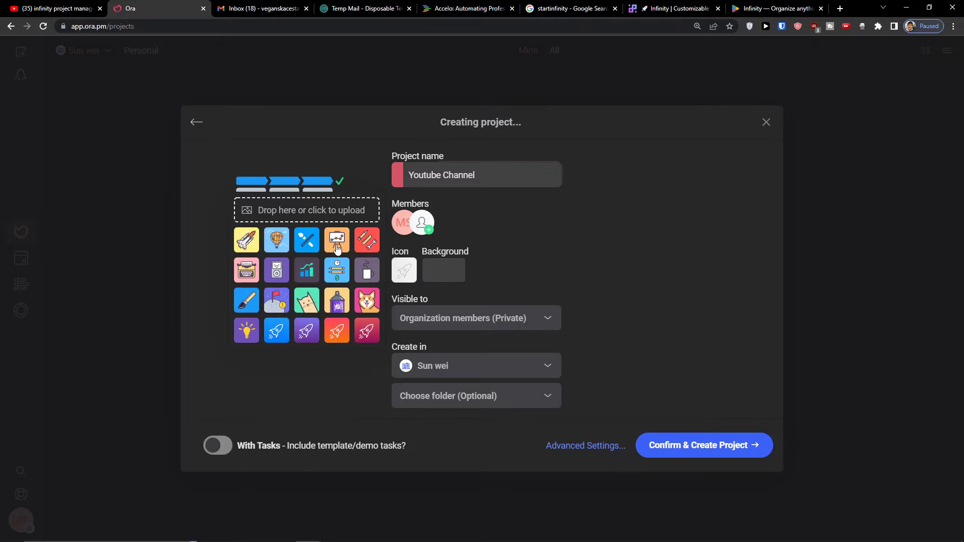
left_click(337, 242)
left_click(429, 272)
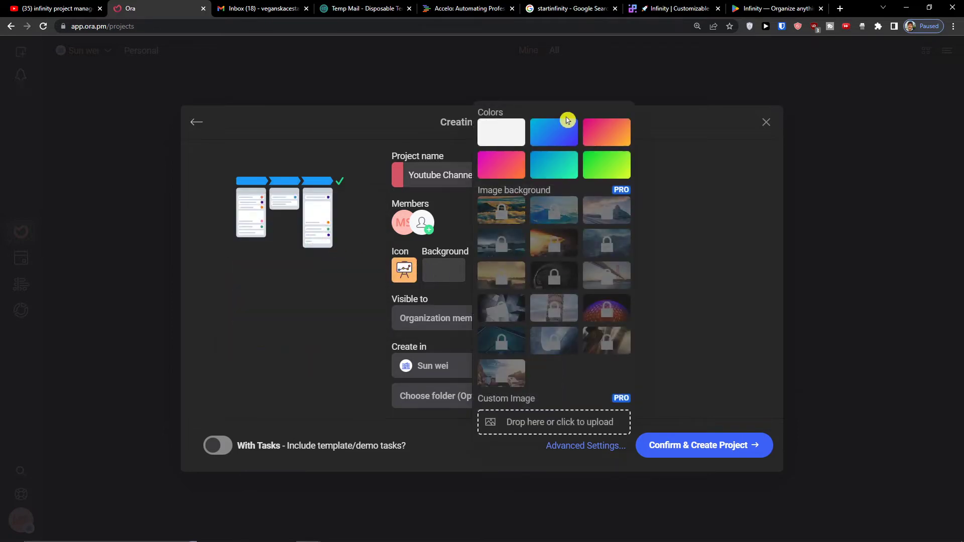
left_click(564, 133)
left_click(500, 320)
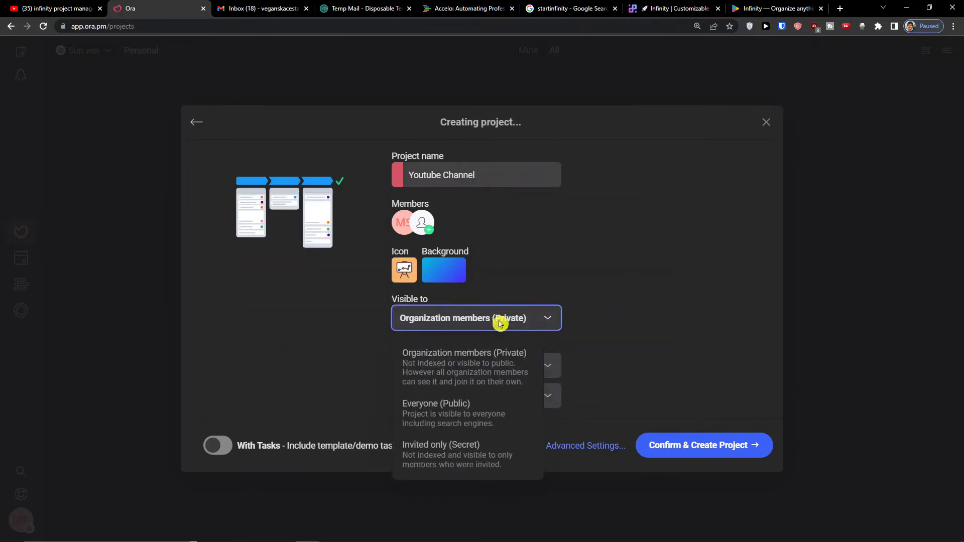
left_click(607, 327)
key("Return")
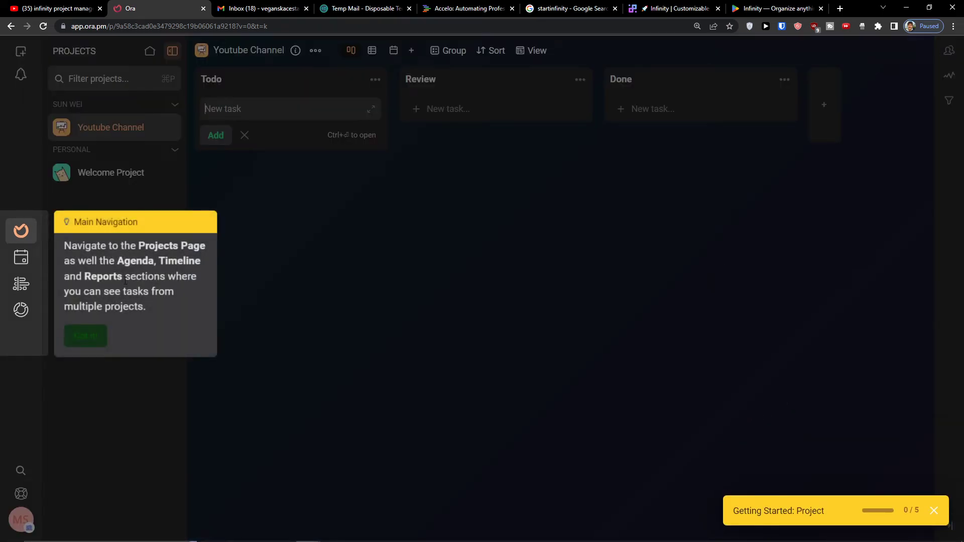
- Dismiss the navigation tour, minimize the Getting Started checklist, and go to the projects overview
left_click(88, 336)
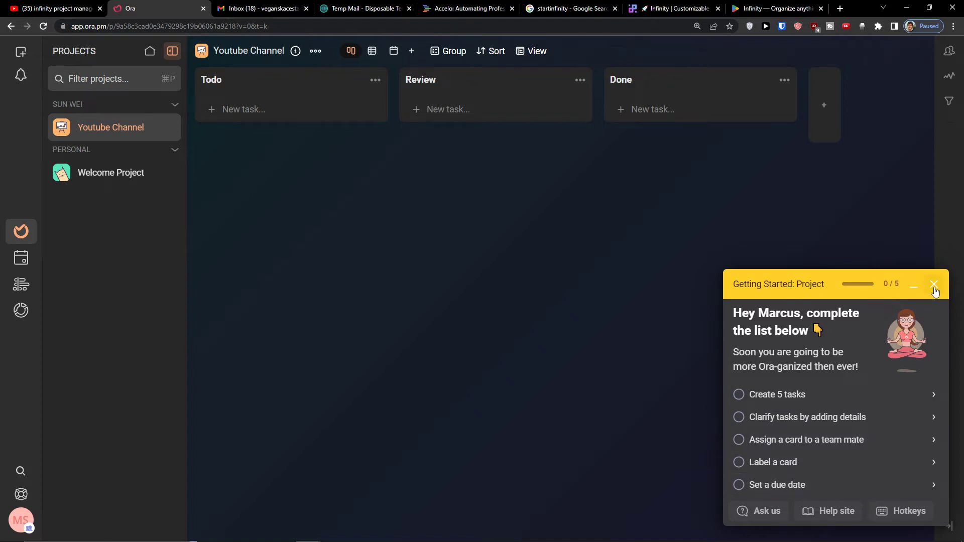
left_click(912, 289)
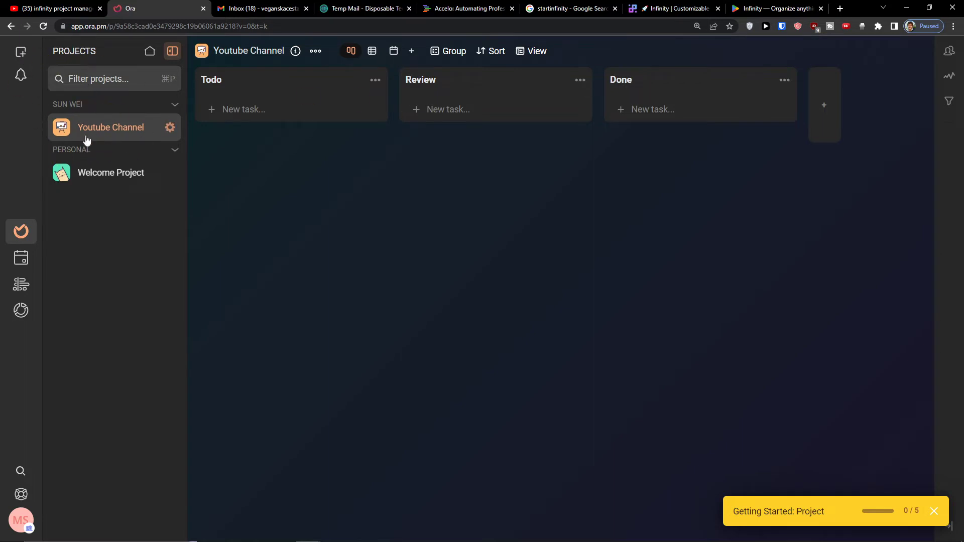
left_click(80, 174)
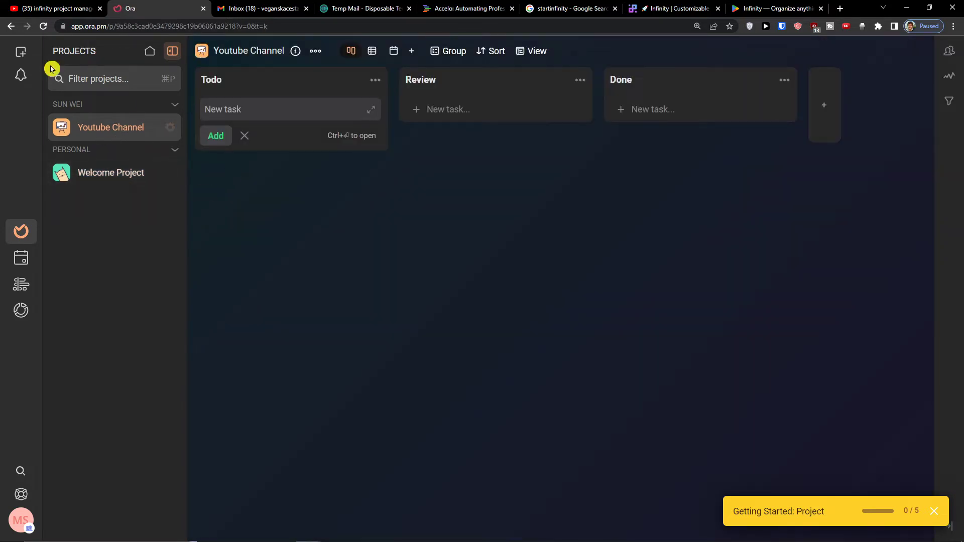
left_click(19, 54)
left_click(18, 55)
left_click(19, 54)
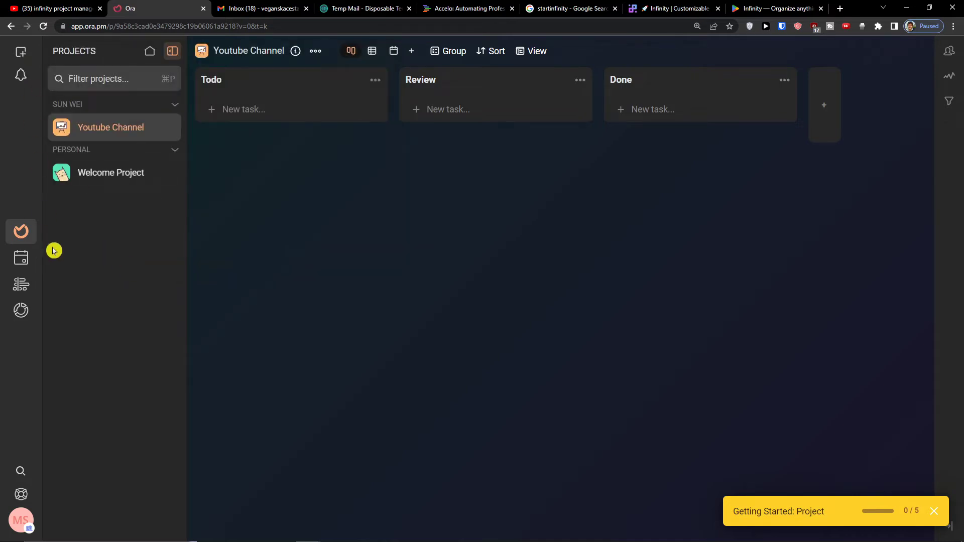
left_click(21, 234)
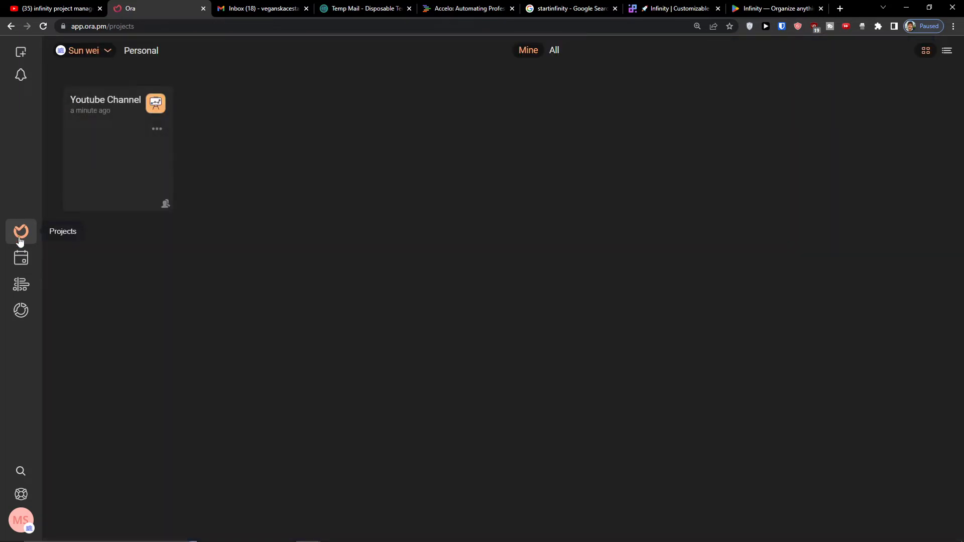
- View the Agenda, Timeline and Reports pages in turn, then return to the Youtube Channel board
left_click(28, 267)
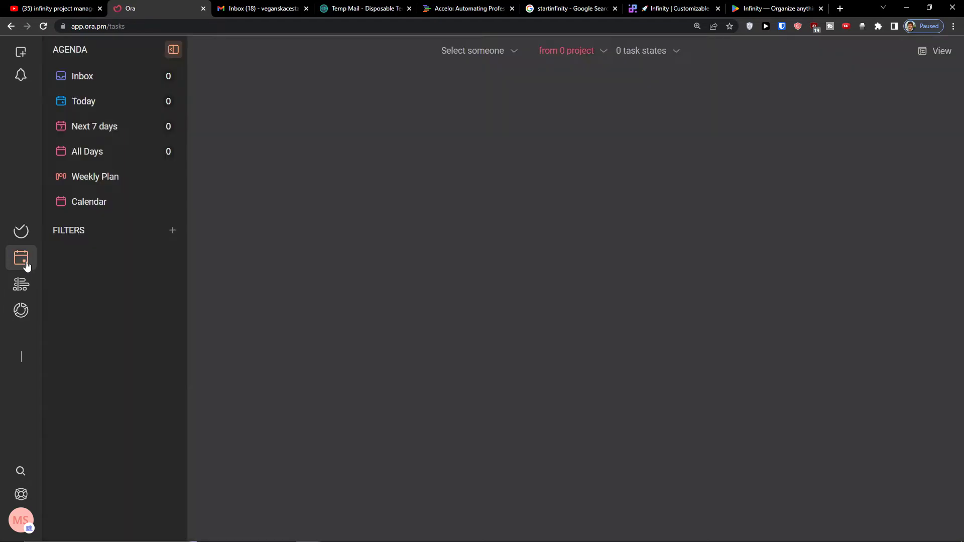
left_click(180, 508)
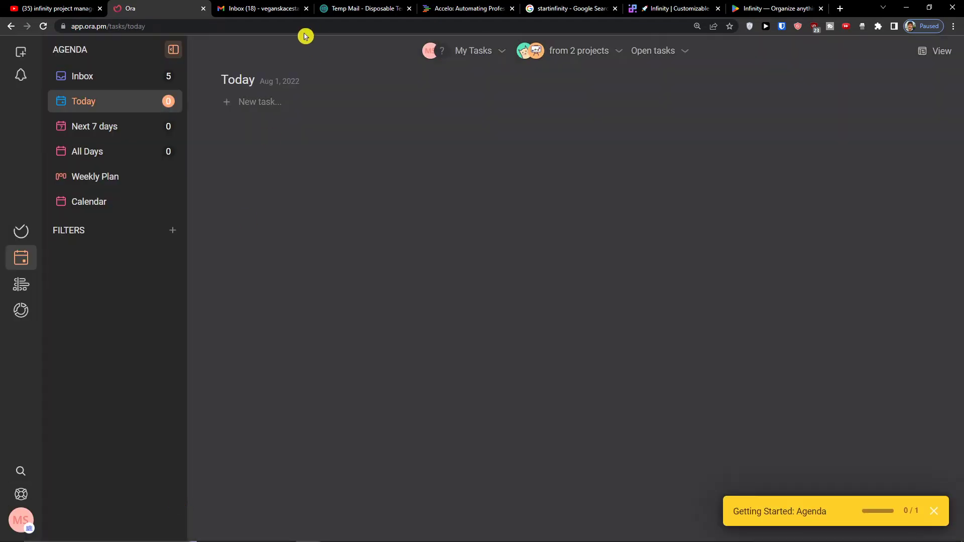
left_click(26, 290)
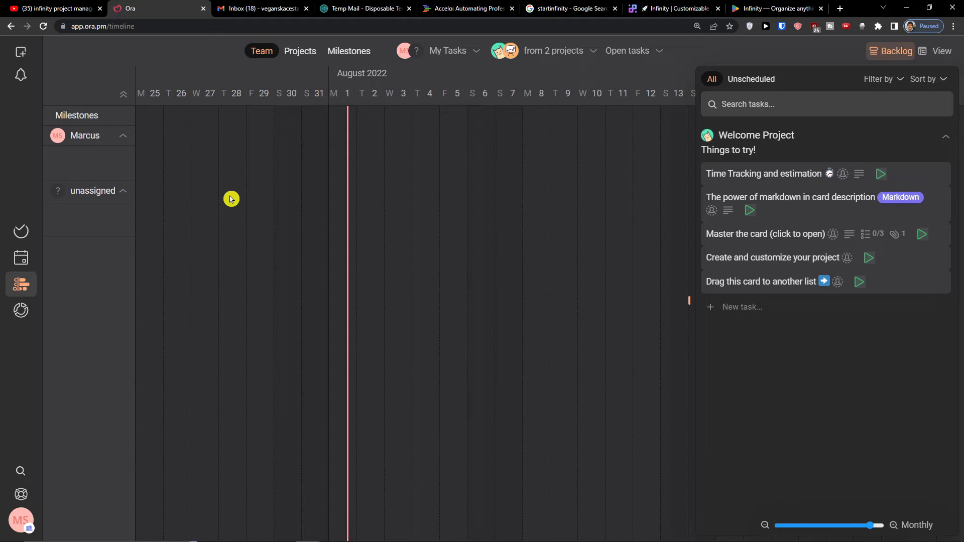
left_click(21, 311)
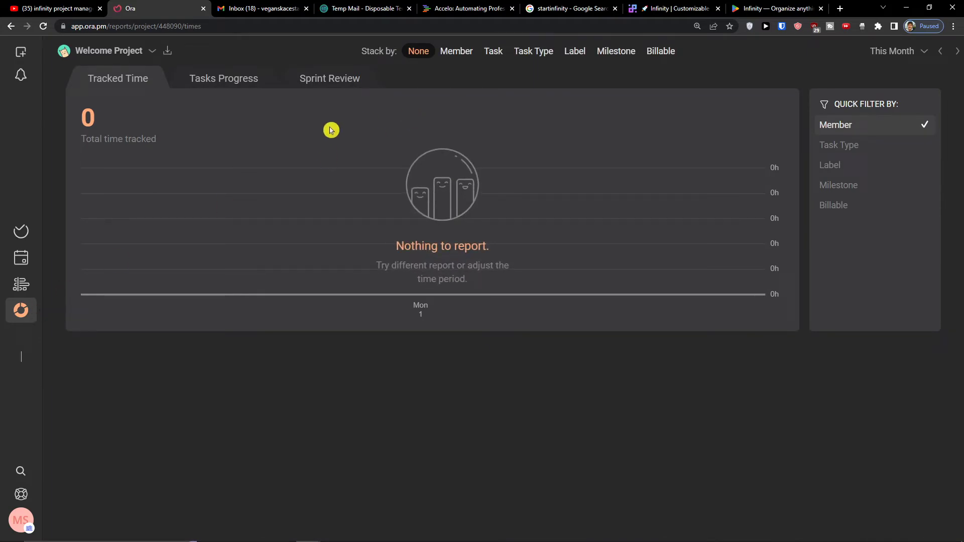
left_click(21, 232)
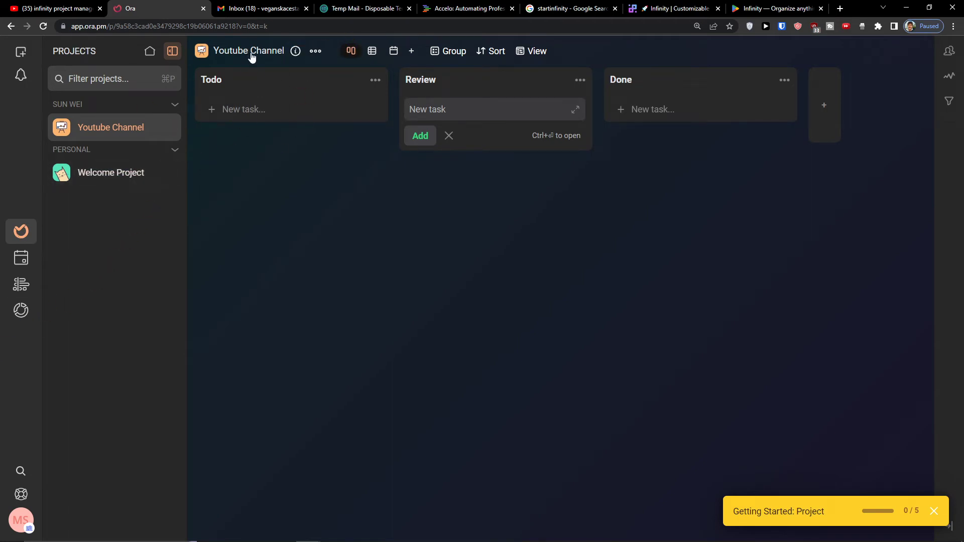
- Preview the project in Table and Calendar views, then go back to Board
left_click(315, 51)
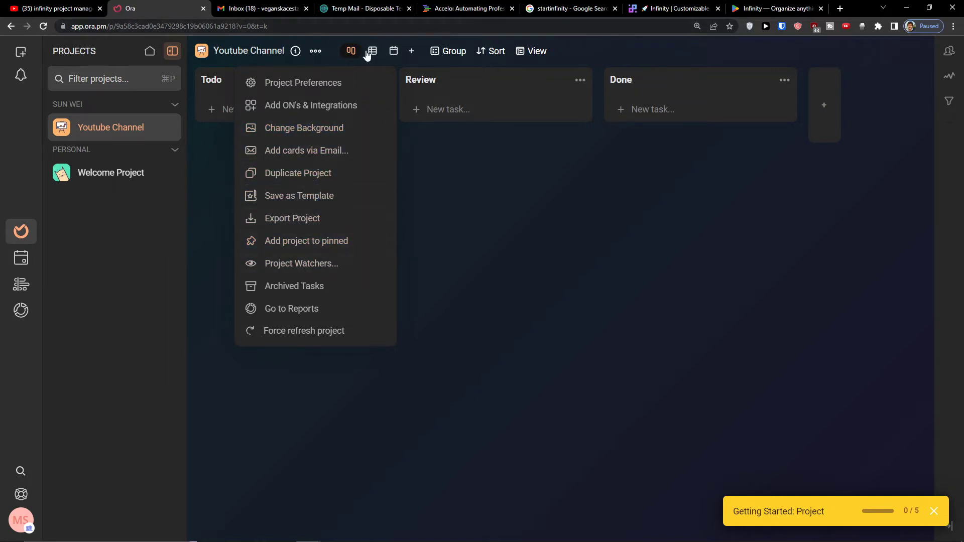
left_click(426, 157)
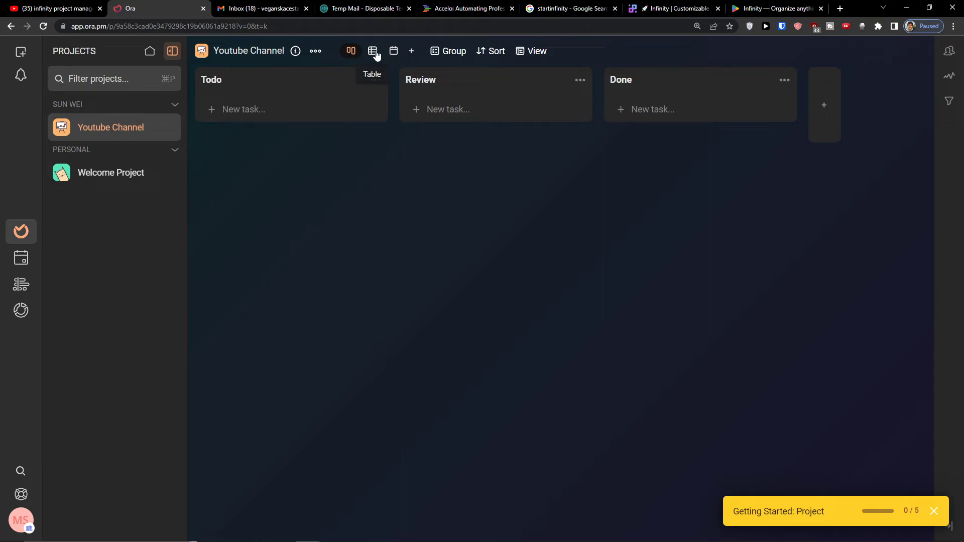
left_click(371, 51)
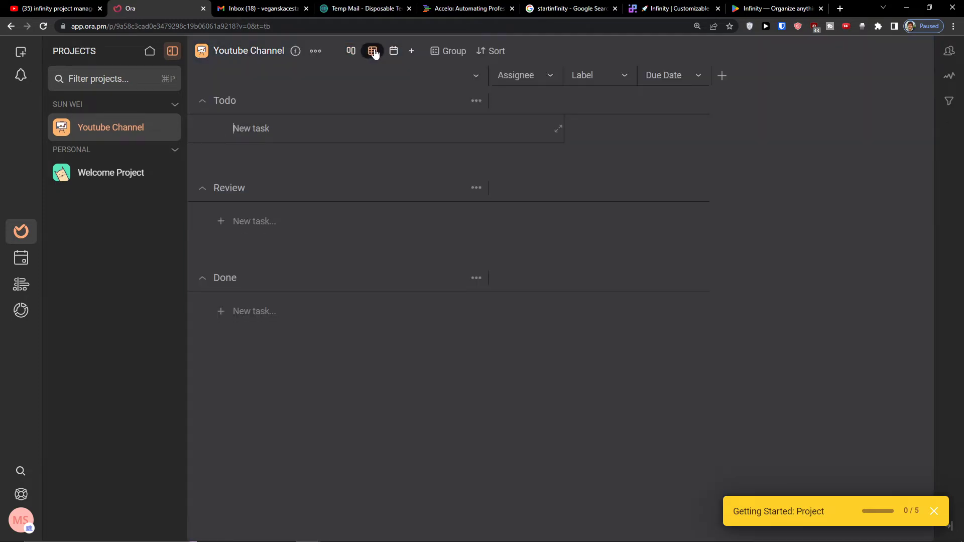
left_click(393, 52)
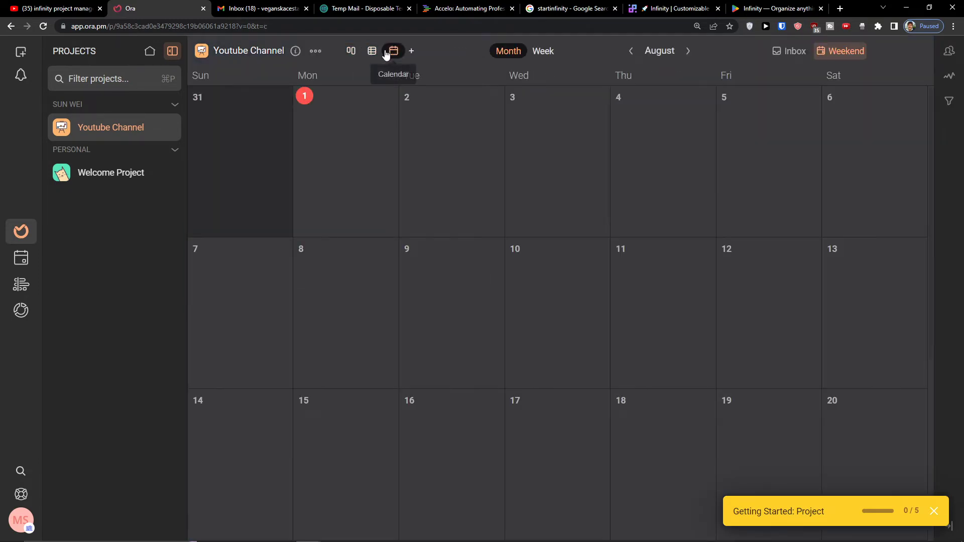
left_click(351, 52)
- Enable the Timeline and List views for the Youtube Channel project
left_click(414, 53)
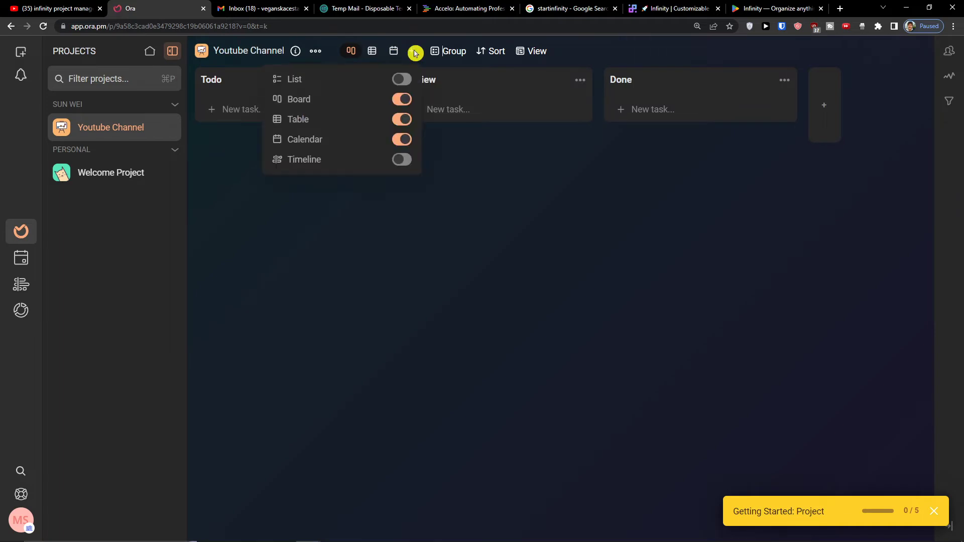
left_click(403, 161)
left_click(433, 50)
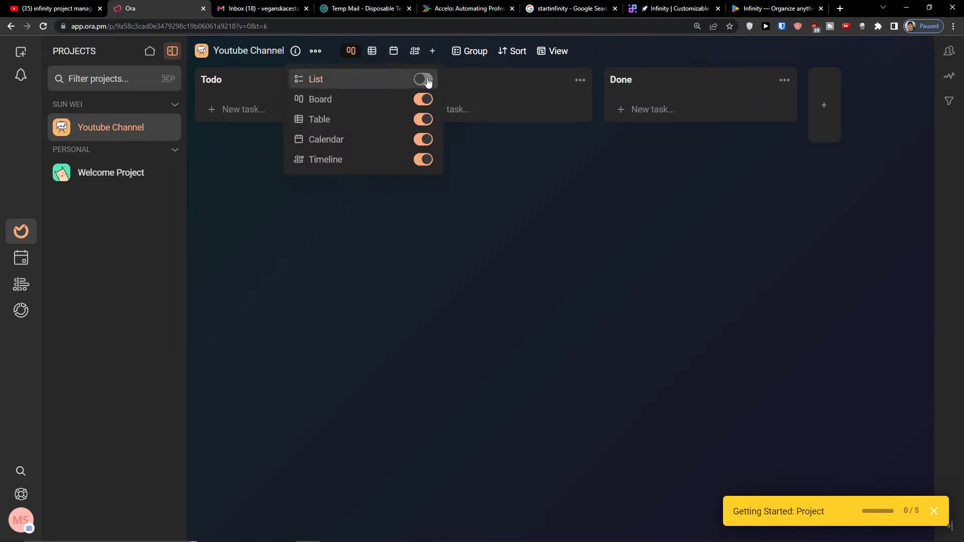
left_click(424, 79)
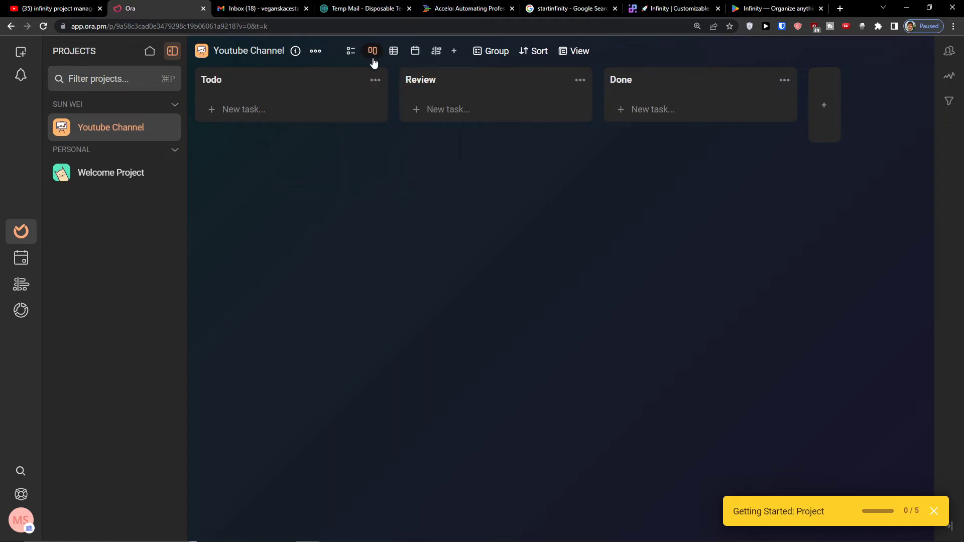
- Add 'Youtube Video' and 'Youtube Thumbnail' tasks to Todo and open Youtube Video's details
left_click(244, 113)
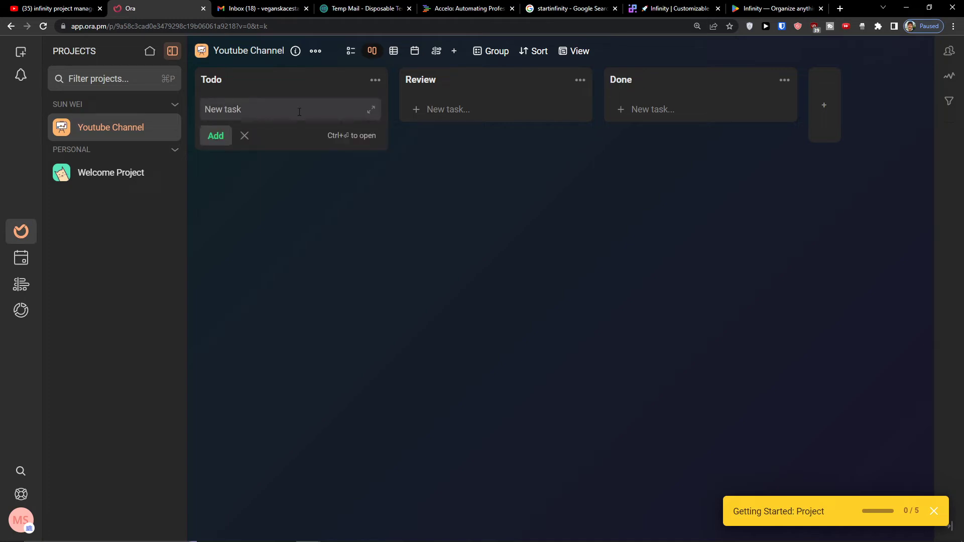
type("Youtube Video")
left_click(216, 136)
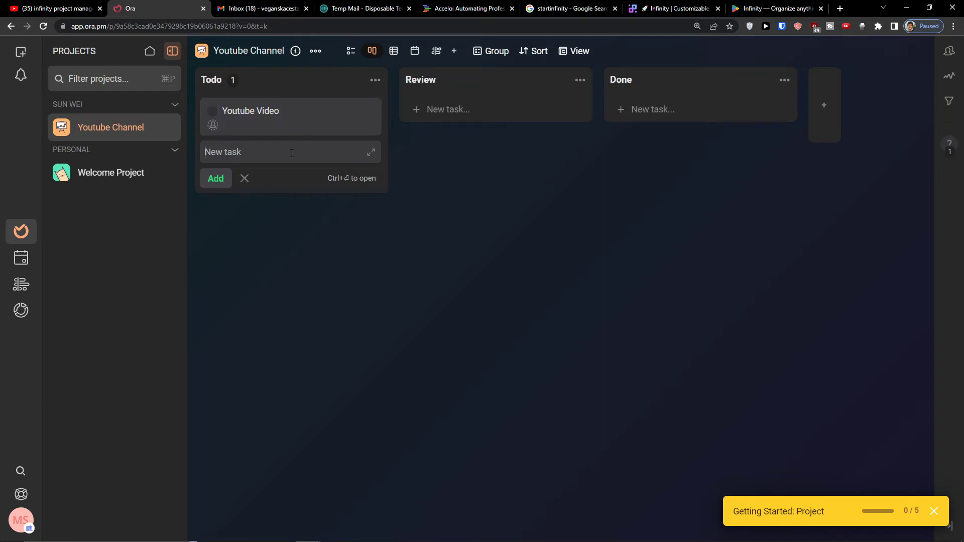
type("Yo")
key("Return")
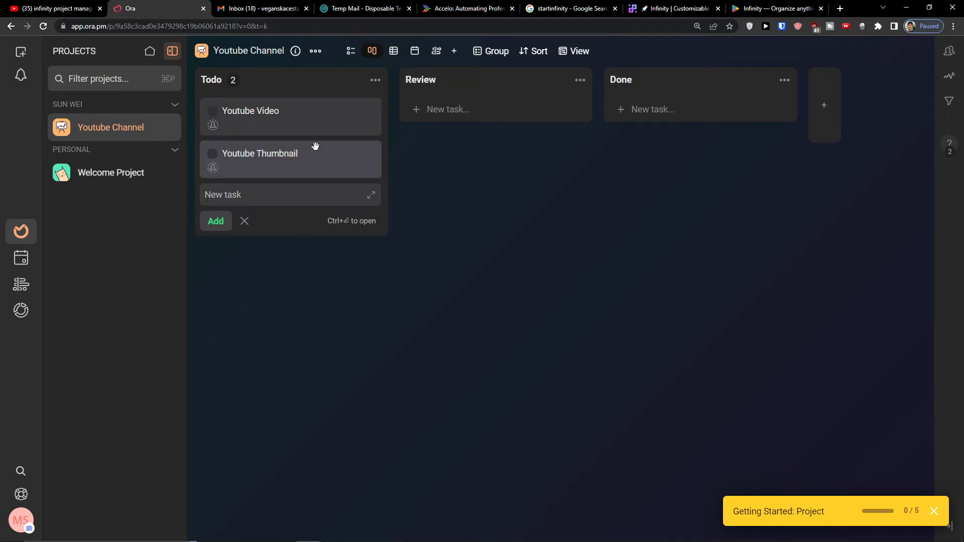
left_click(267, 110)
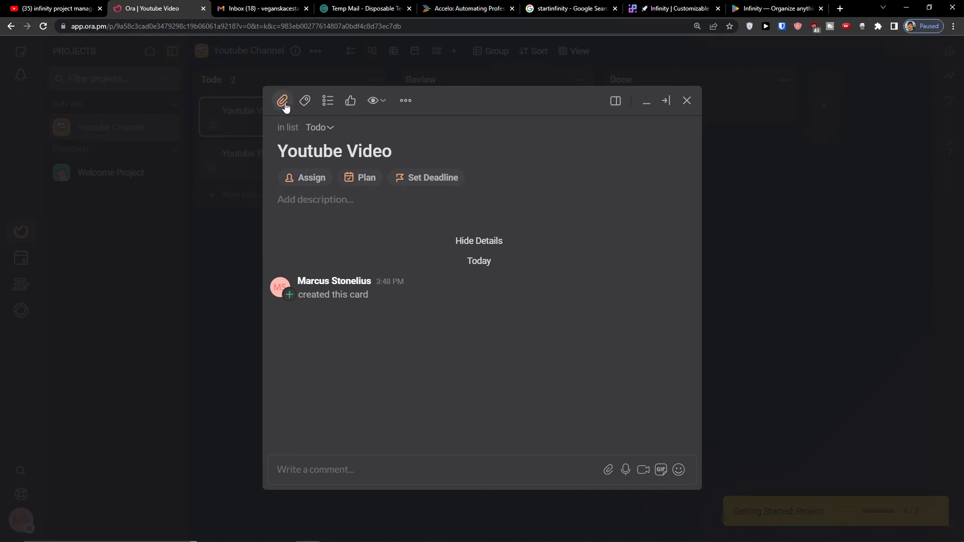
- Create a checklist named Description on the Youtube Video task
right_click(282, 101)
left_click(551, 158)
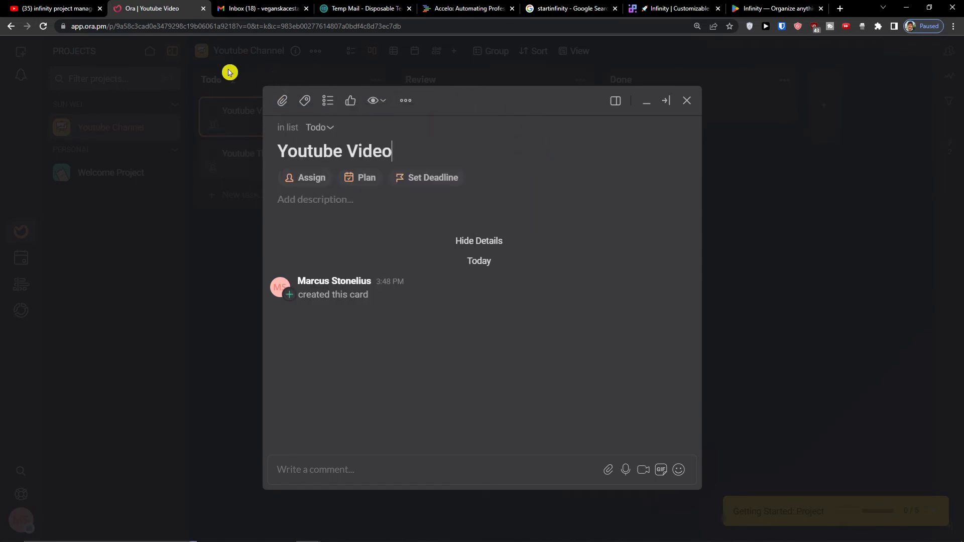
left_click(305, 103)
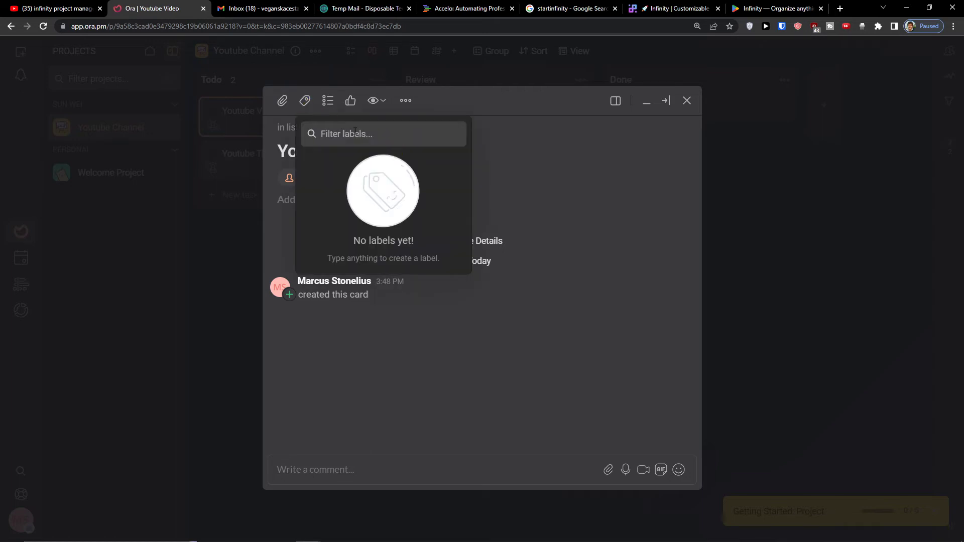
left_click(330, 102)
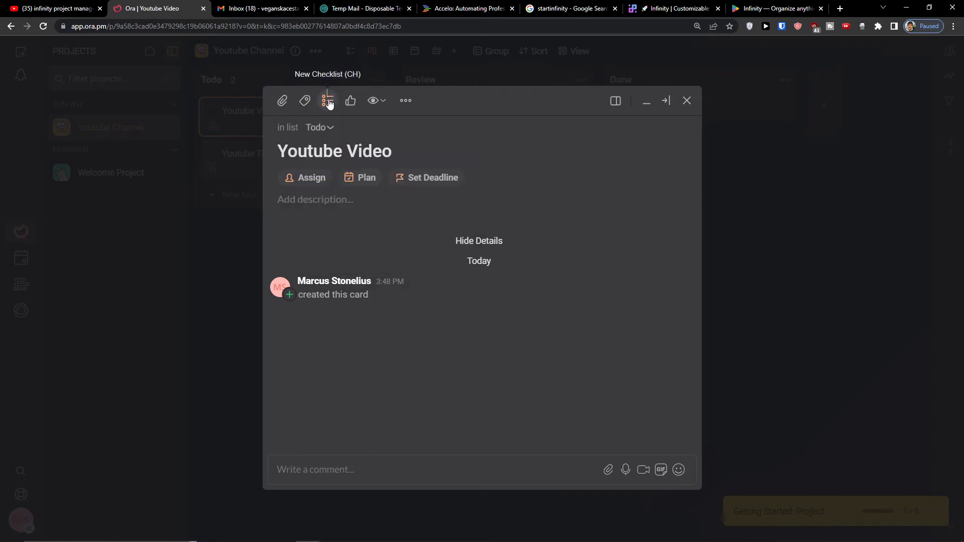
left_click(329, 103)
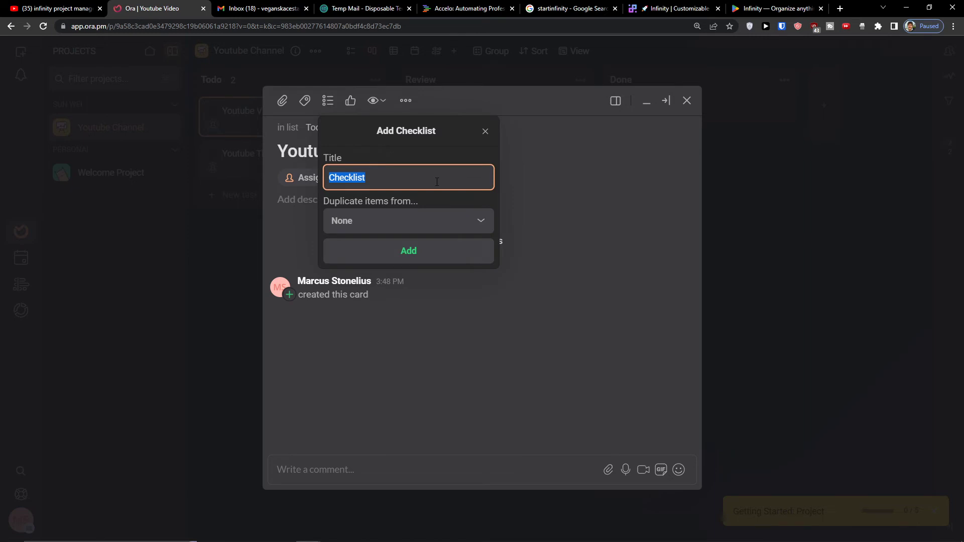
type("Description")
left_click(441, 257)
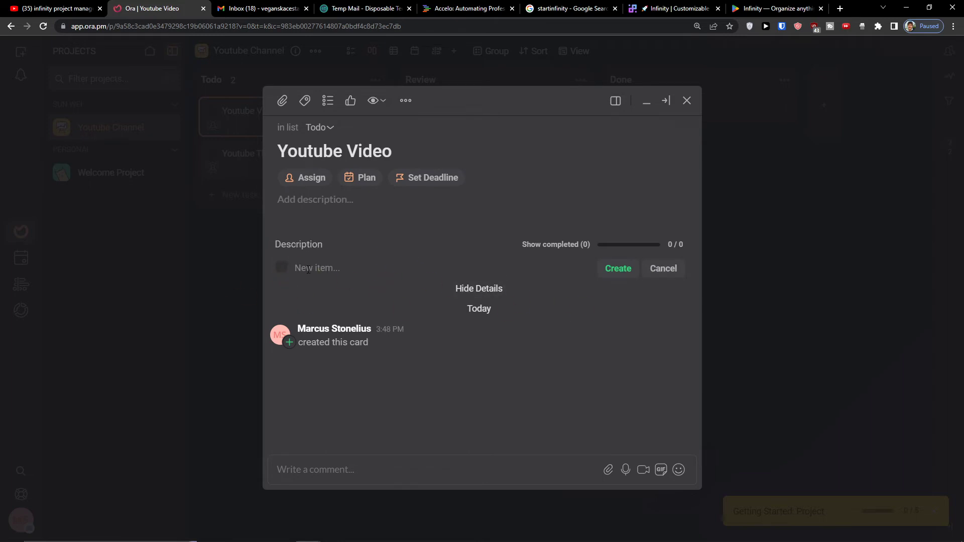
- Add checklist items Title, Comment and Affiliate links
type("Title")
key("Return")
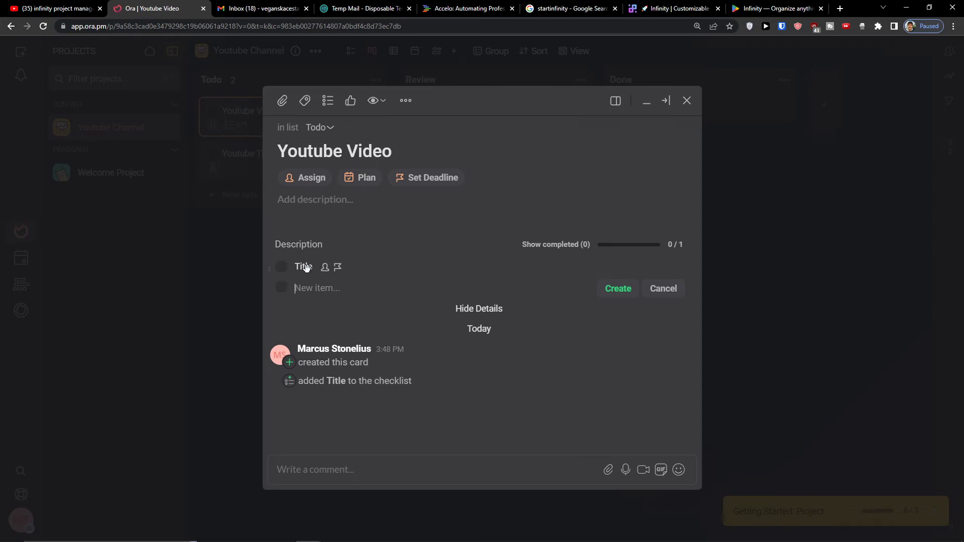
type("Comment")
key("Return")
type("Affiliate links")
key("Return")
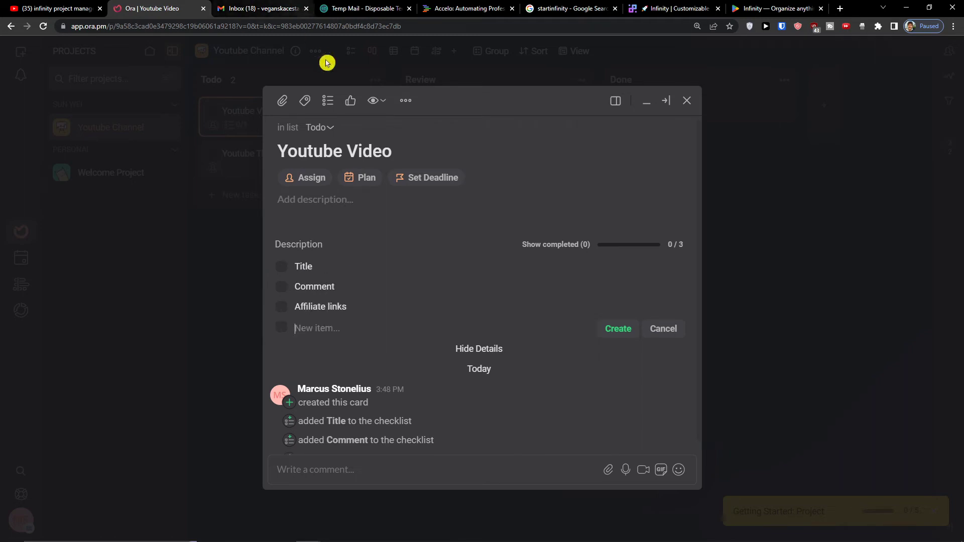
- Check the task's watchers and its more-actions list, then close it
left_click(376, 100)
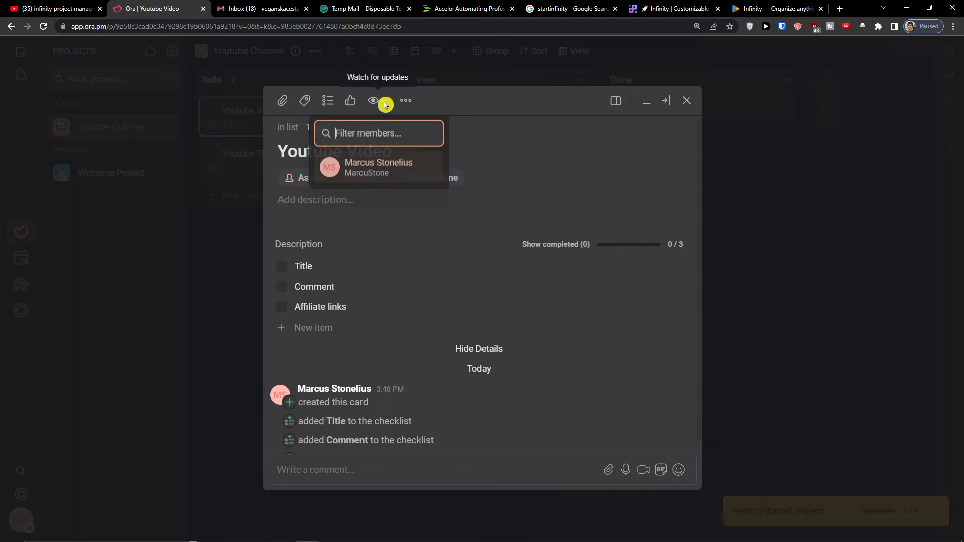
left_click(414, 103)
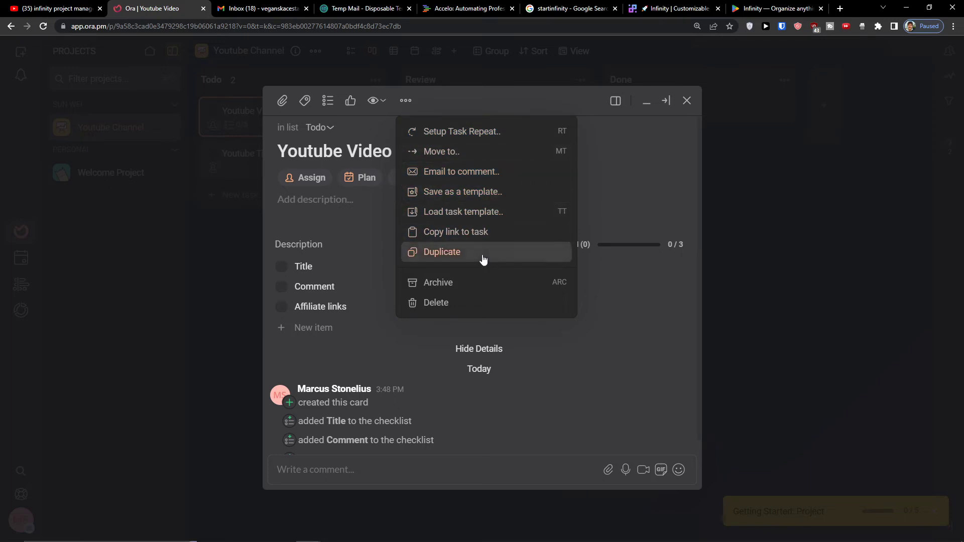
left_click(609, 188)
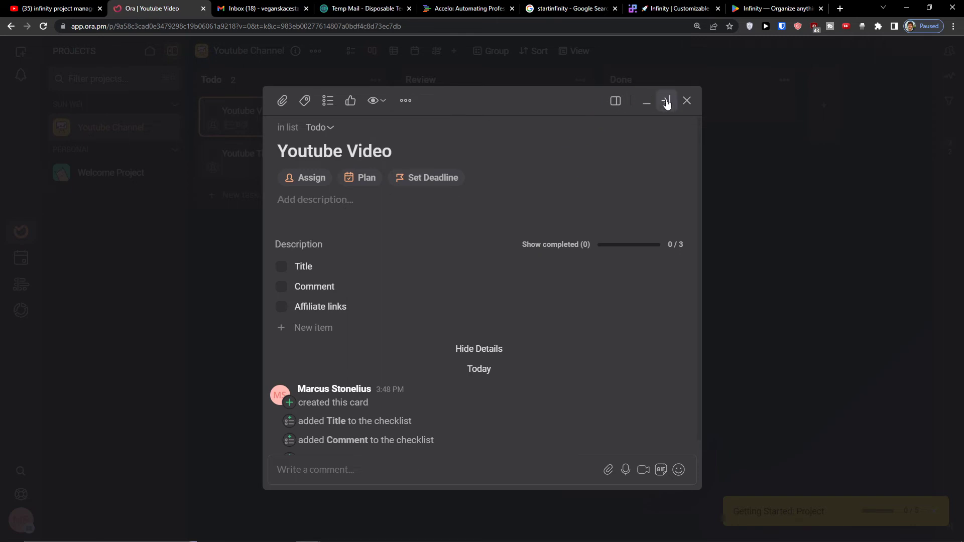
scroll(357, 219, "down", 1)
scroll(352, 216, "up", 1)
- Assign the Youtube Video task to the project member
left_click_drag(280, 157, 394, 153)
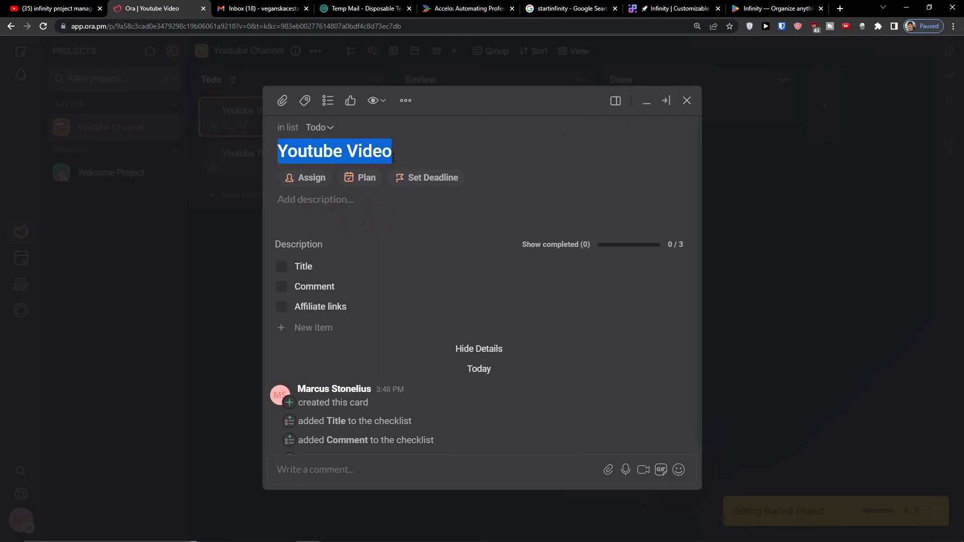
left_click(309, 180)
left_click(336, 215)
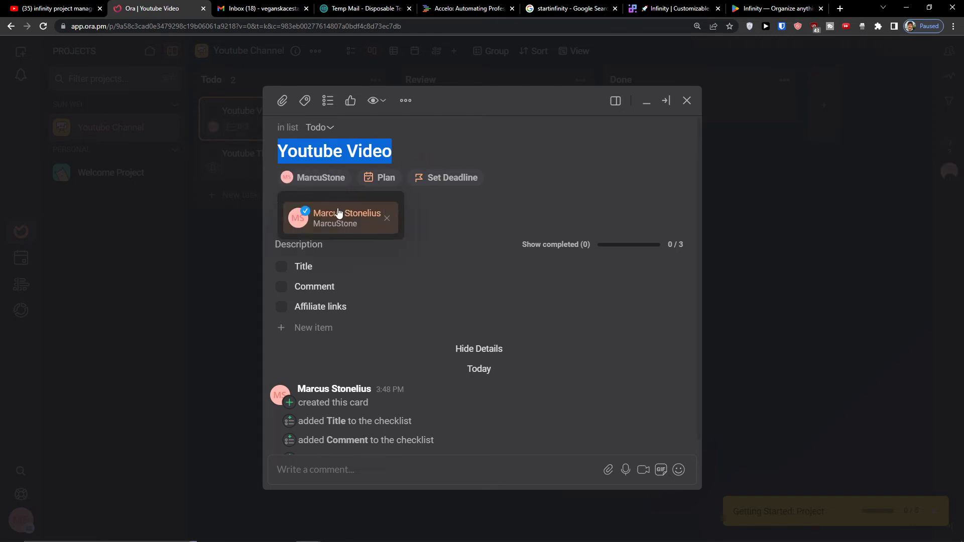
left_click(396, 182)
- Set the Youtube Video task's deadline to Aug 11, 2022
left_click(385, 184)
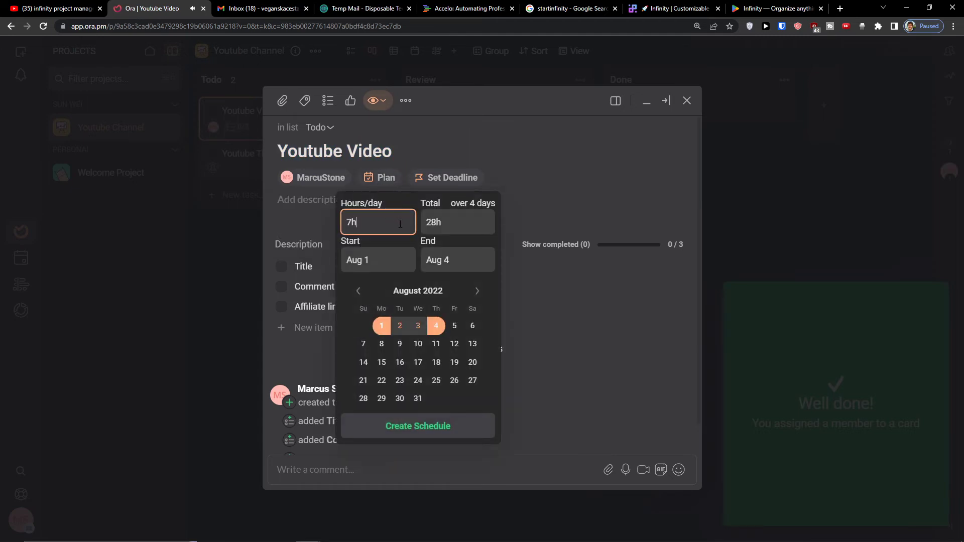
left_click(452, 182)
left_click(454, 181)
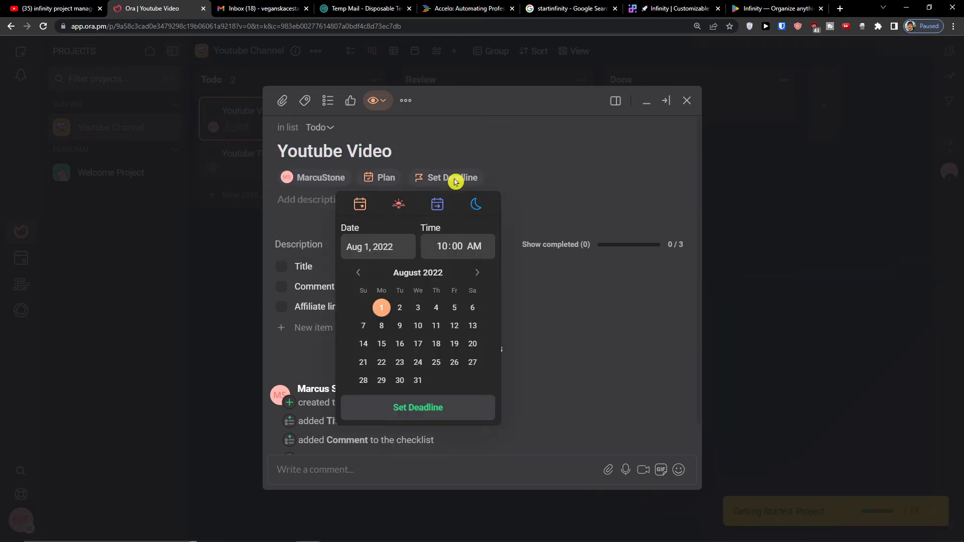
left_click(435, 326)
left_click(446, 408)
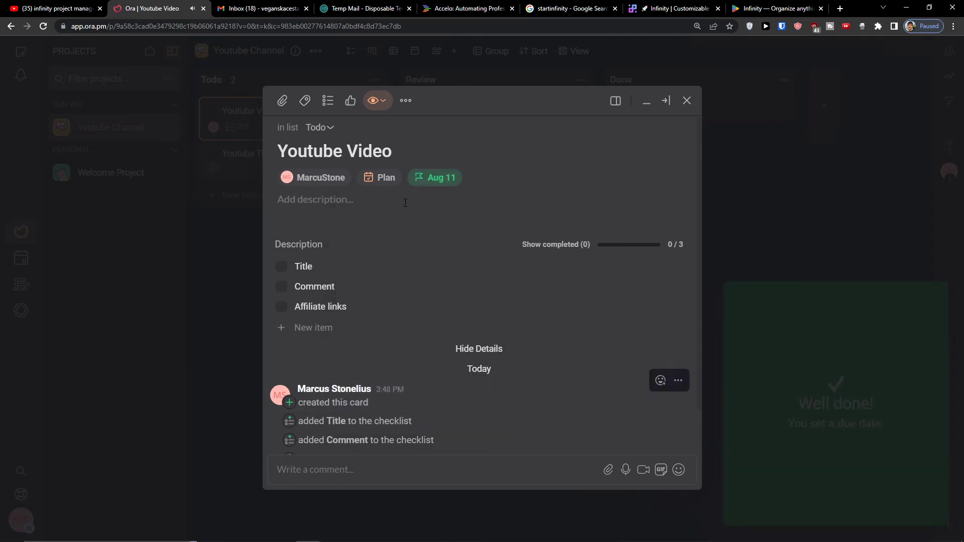
left_click(390, 183)
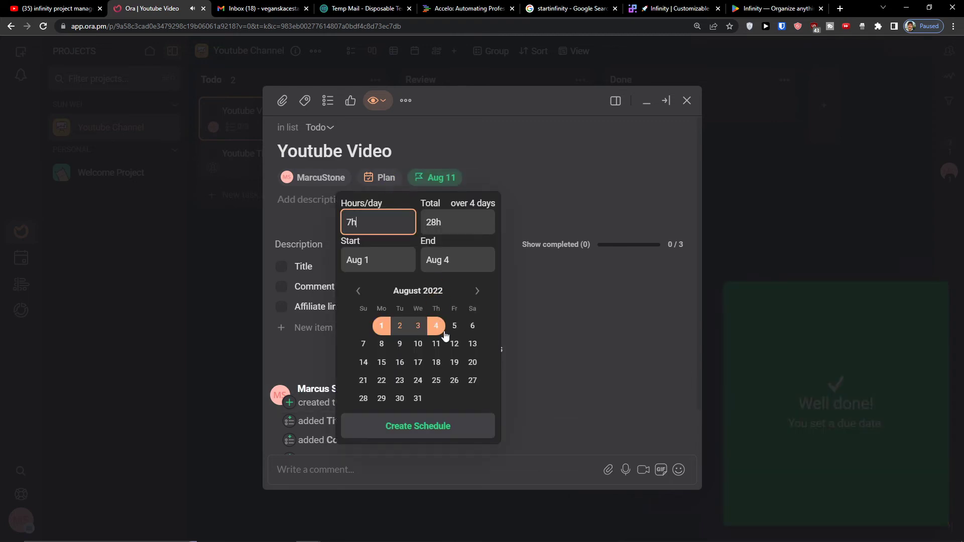
left_click(556, 316)
scroll(512, 317, "down", 1)
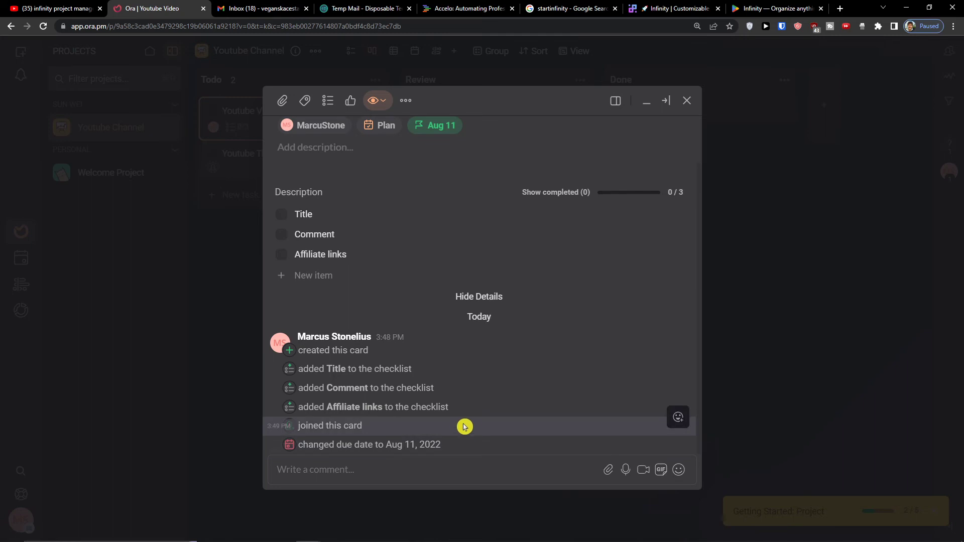
scroll(466, 426, "up", 1)
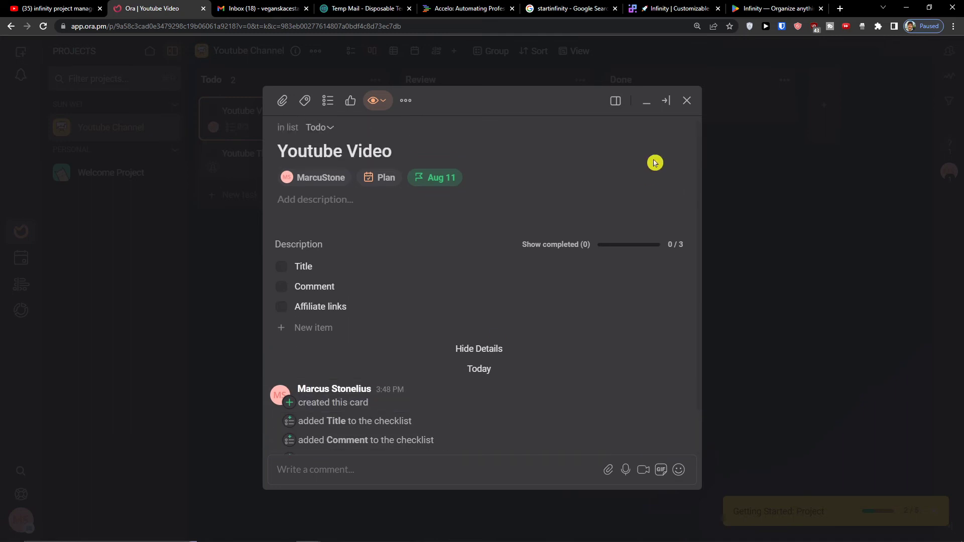
- Close the Youtube Video card, mark it complete while keeping it in Todo, and expand Getting Started
left_click(686, 102)
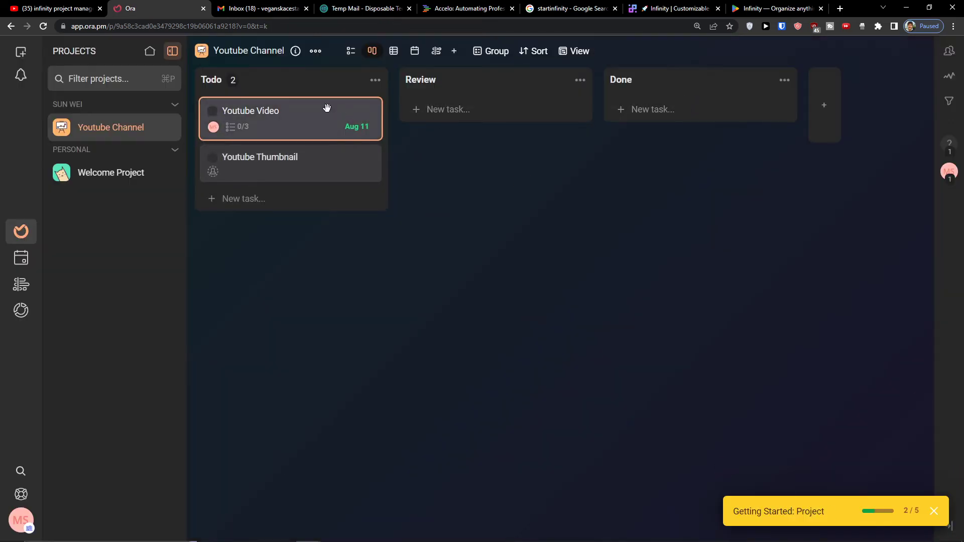
left_click_drag(275, 116, 676, 105)
left_click_drag(734, 121, 324, 111)
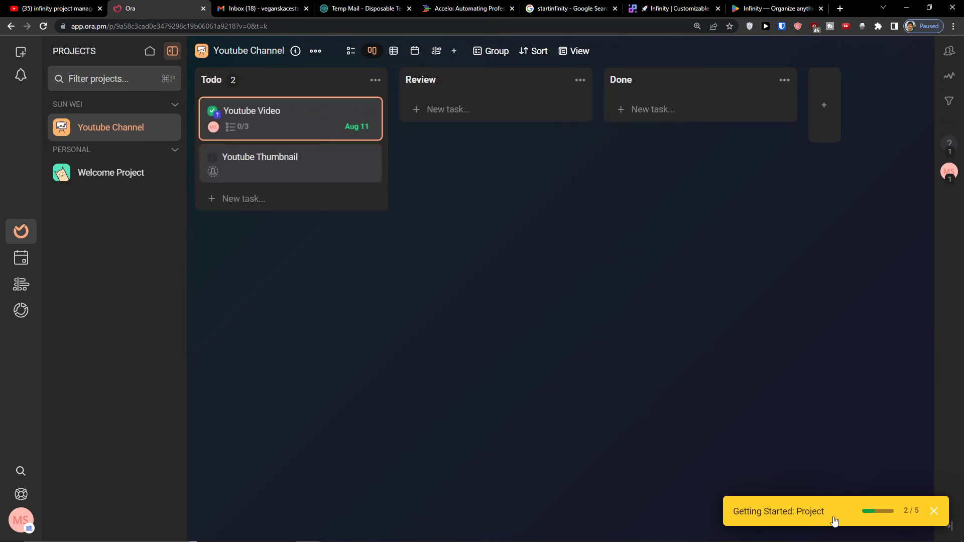
left_click(833, 515)
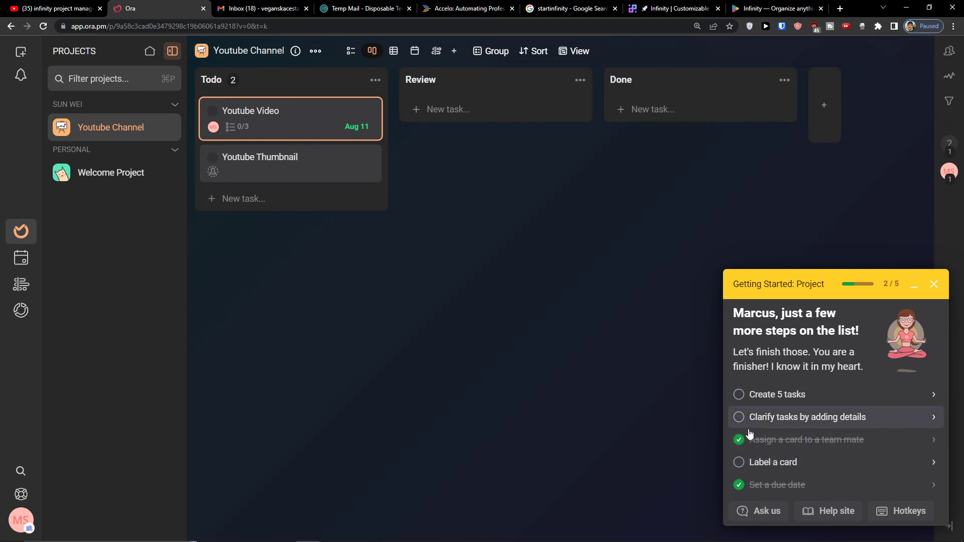
- Close Getting Started, view the project as a list, then as an August 2022 timeline
left_click(933, 285)
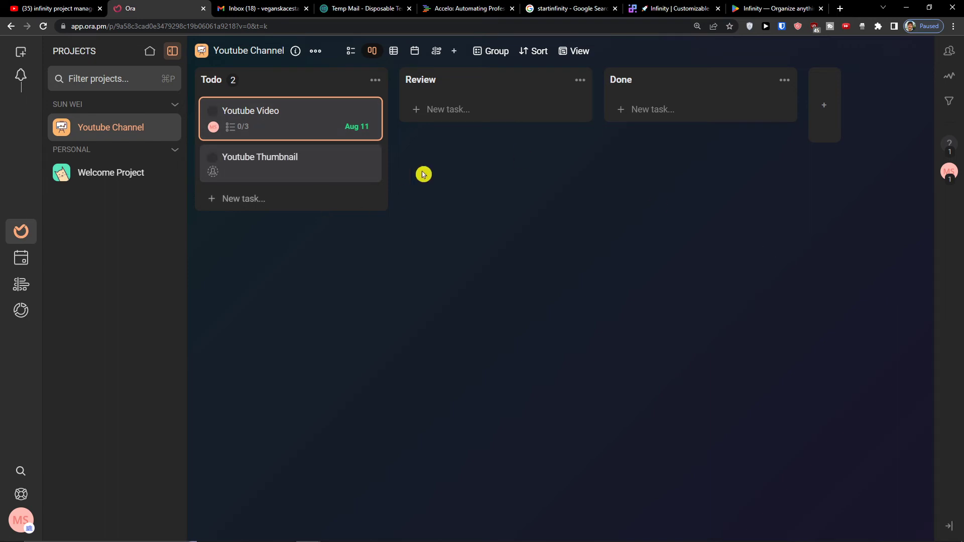
left_click(356, 51)
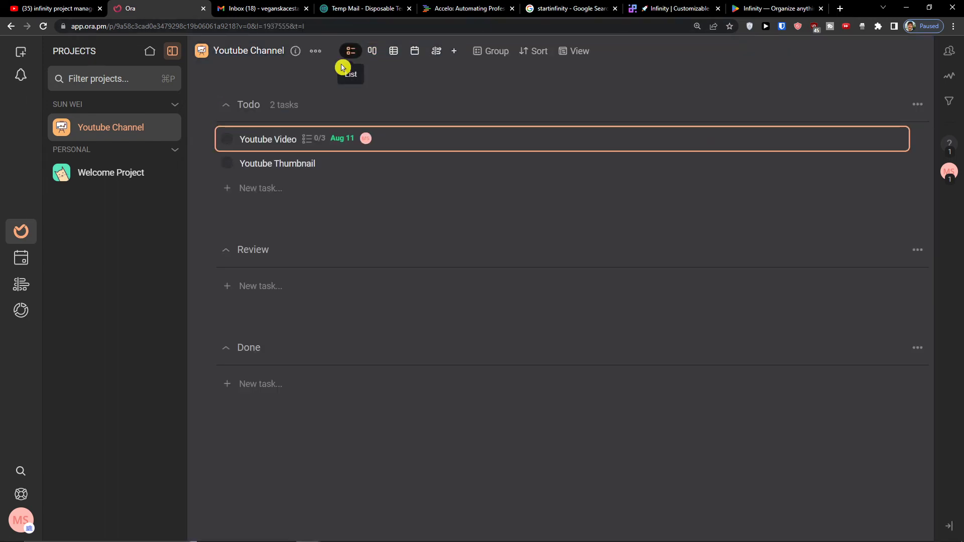
left_click(916, 104)
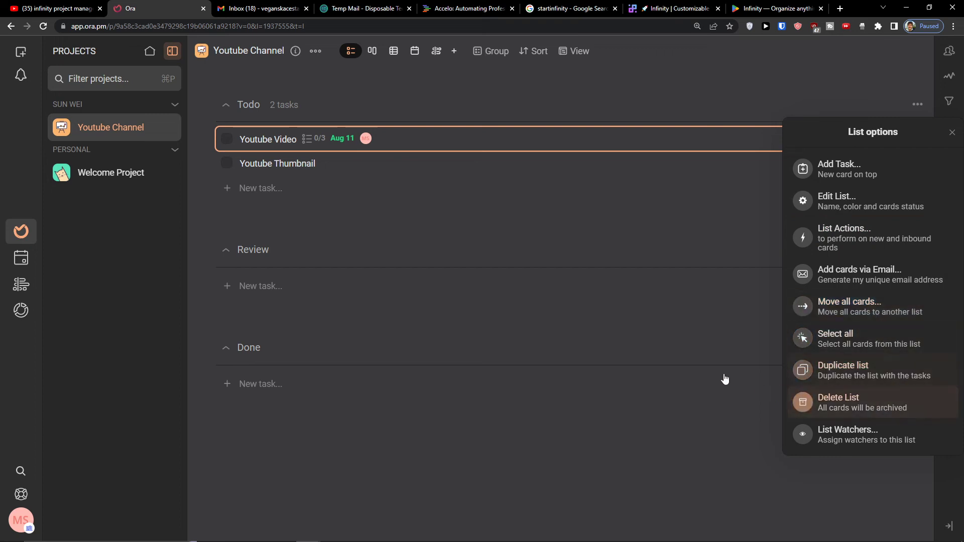
left_click(435, 57)
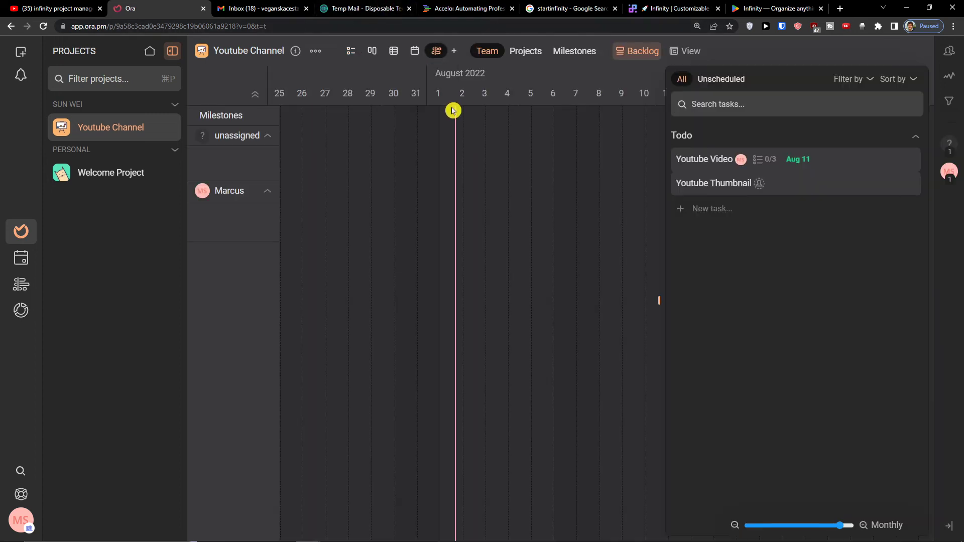
- Hide the backlog and stretch the Youtube Video bar to run from Jul 29 to Aug 11
left_click(659, 300)
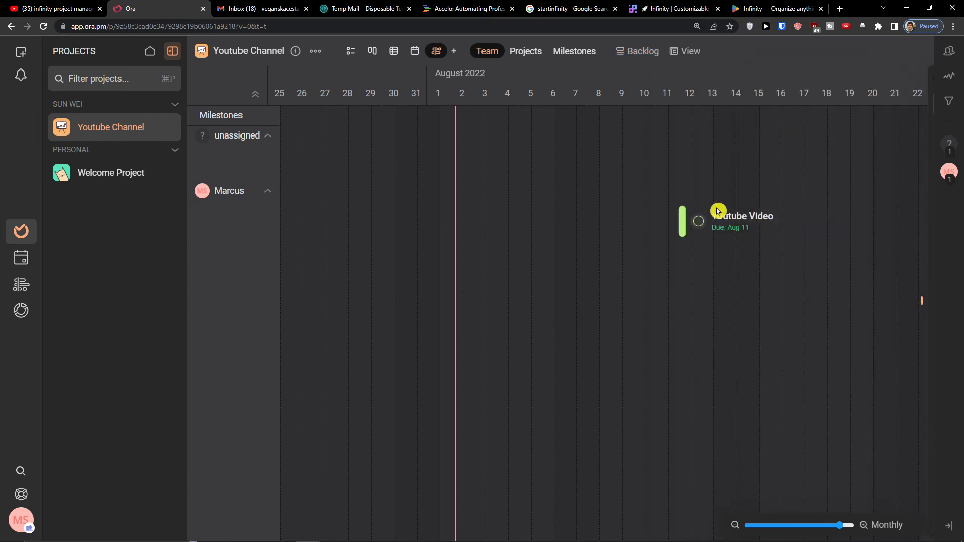
left_click_drag(675, 223, 381, 217)
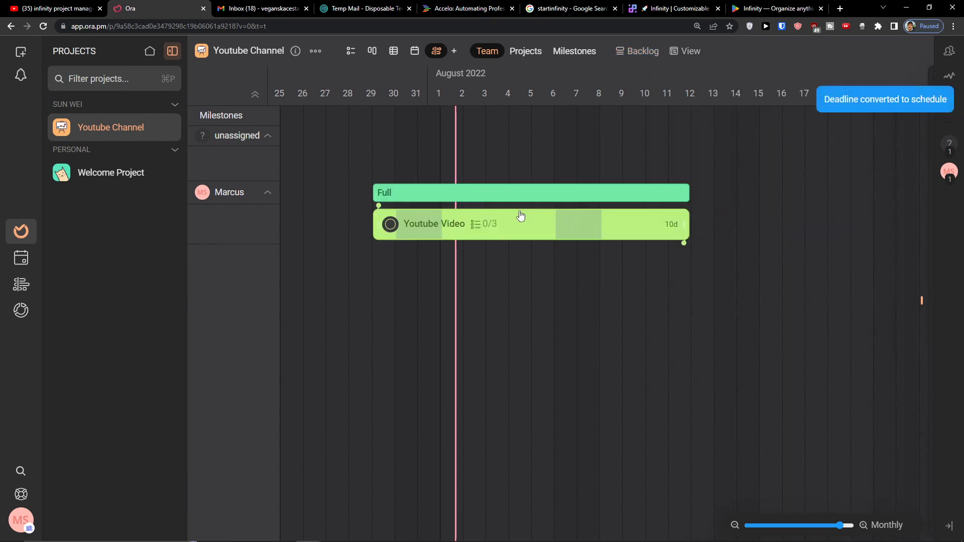
mouse_move(553, 221)
left_mouse_down()
mouse_move(585, 222)
mouse_move(537, 225)
left_mouse_up()
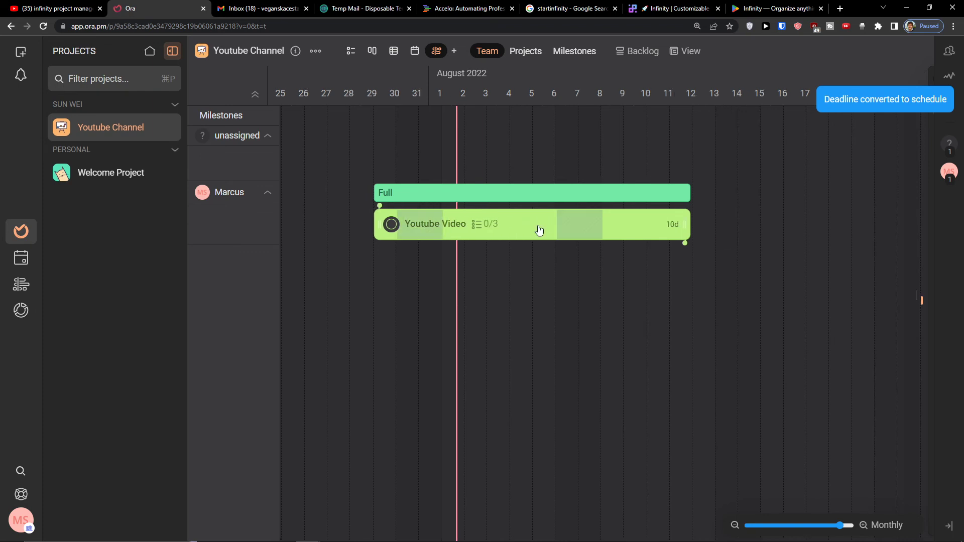
- Try the project and milestones timeline groupings, then return to the board view
mouse_move(424, 195)
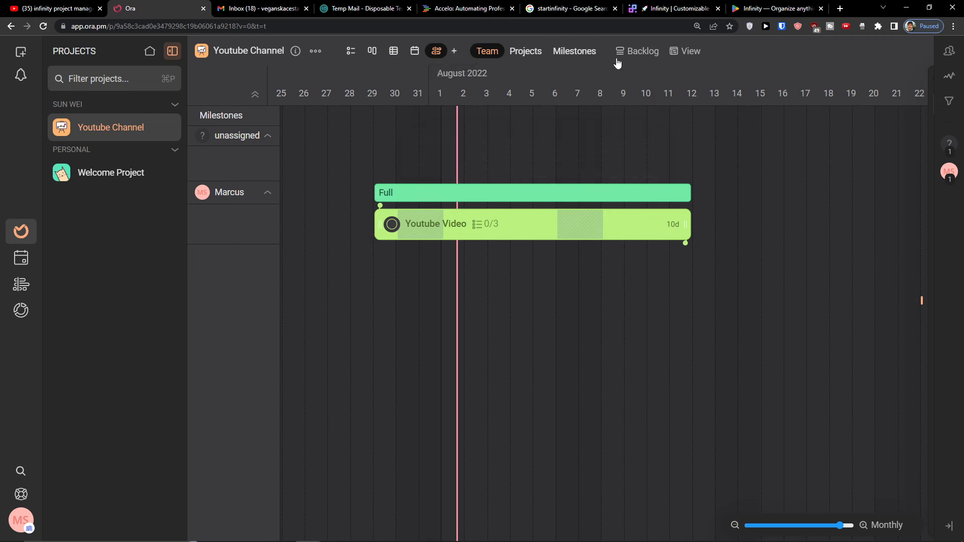
left_click(525, 51)
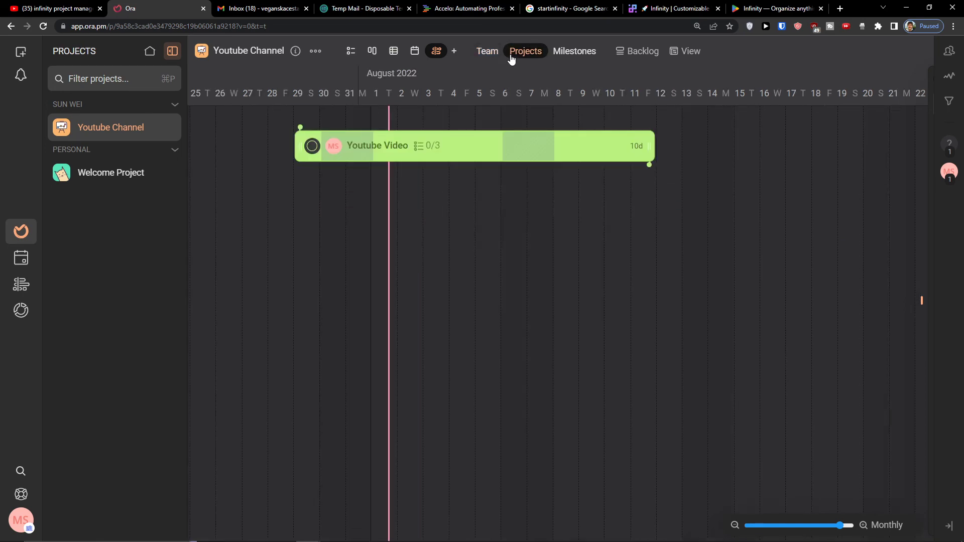
left_click(570, 52)
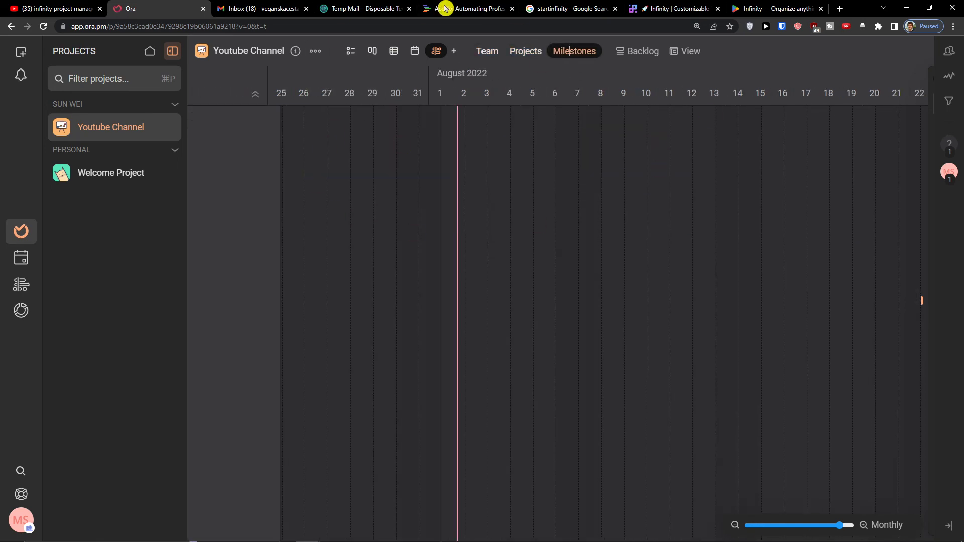
left_click(372, 50)
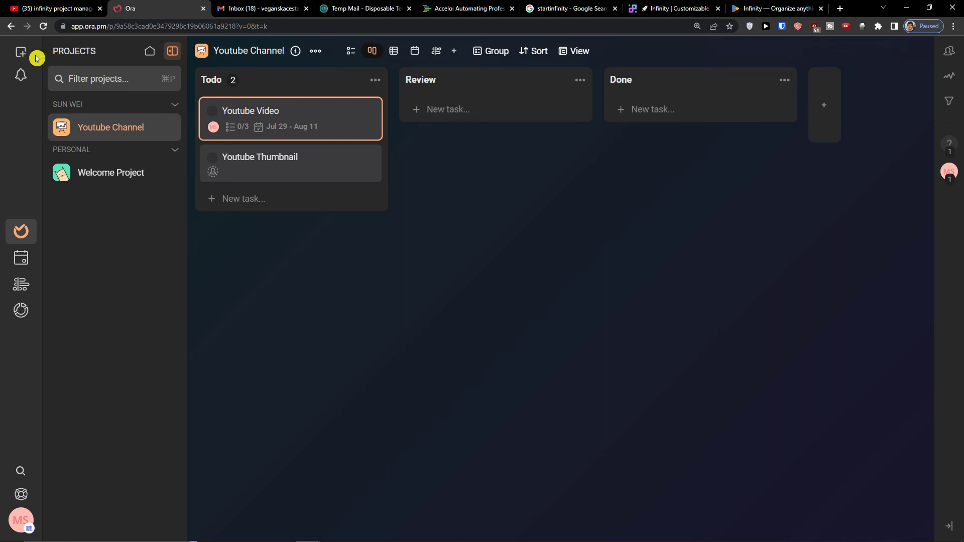
- Preview the To-Do List, Simple Board and Simple Pipeline new-project forms without creating any
left_click(20, 55)
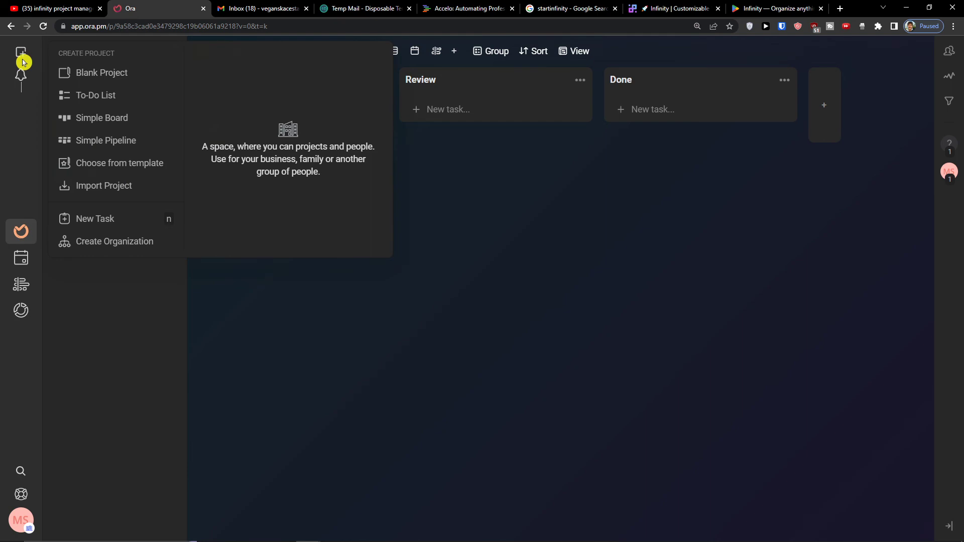
left_click(91, 97)
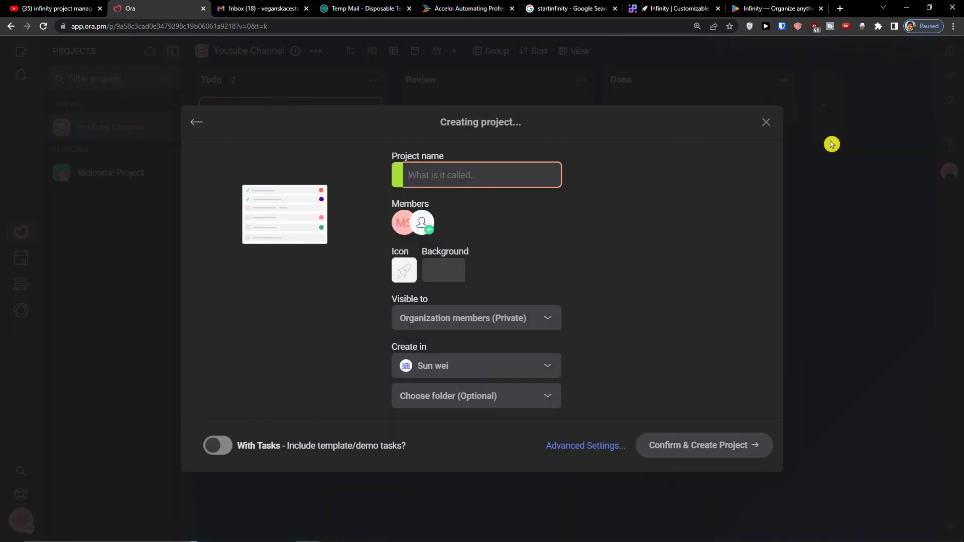
left_click(764, 123)
left_click(21, 52)
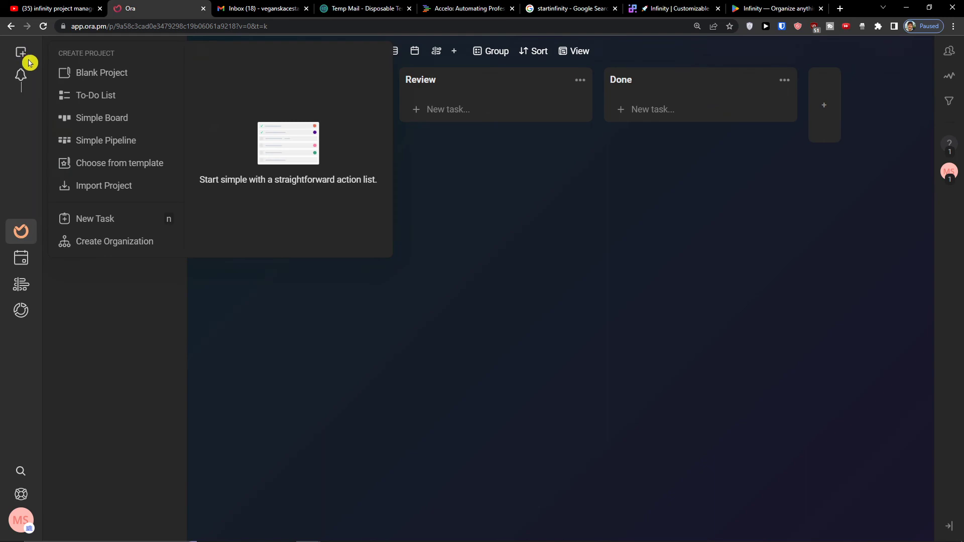
left_click(91, 123)
left_click(765, 122)
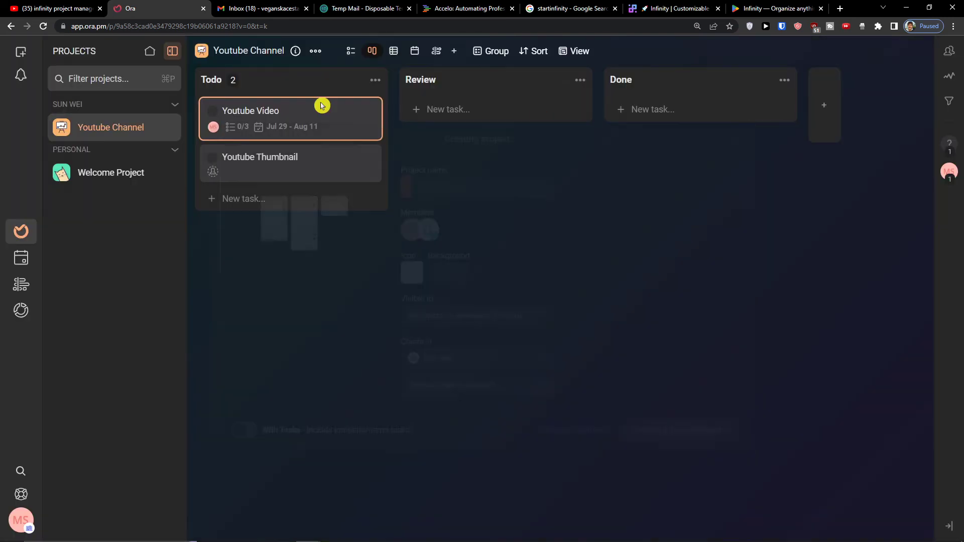
left_click(20, 51)
left_click(104, 139)
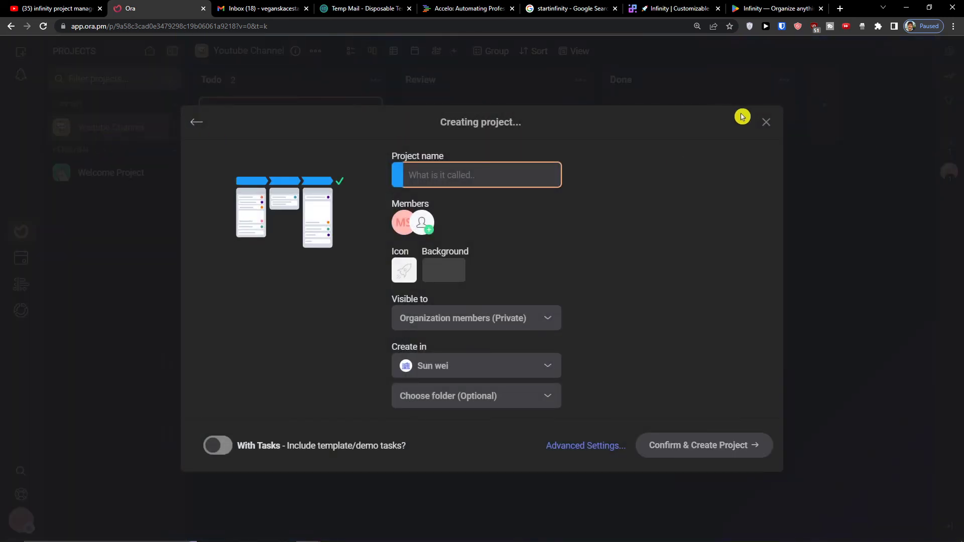
left_click(764, 123)
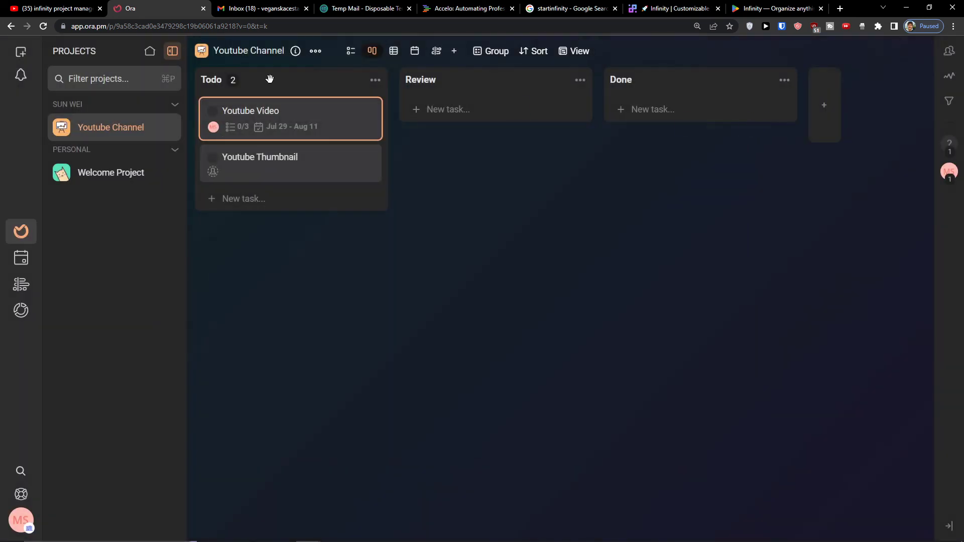
- Choose to start a new project from a template
left_click(16, 55)
mouse_move(92, 187)
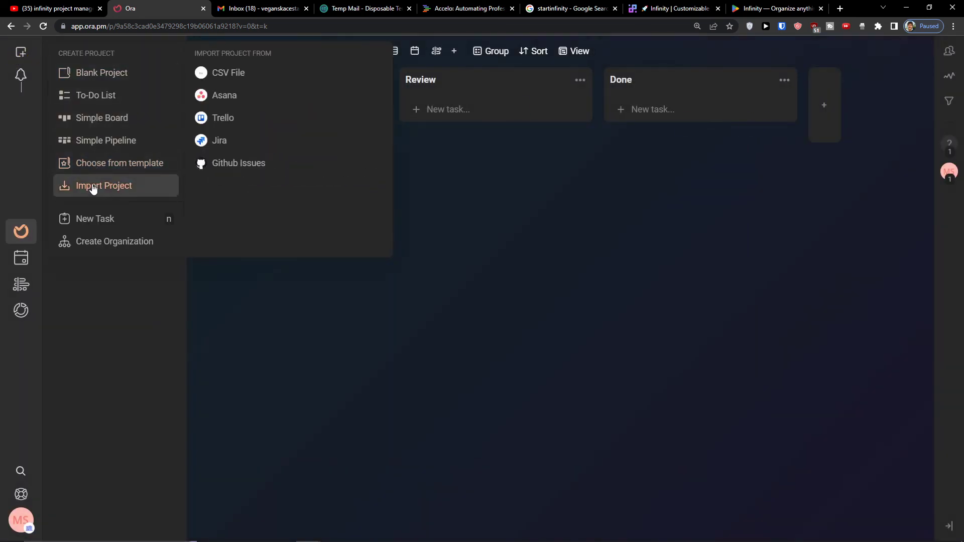
left_click(110, 167)
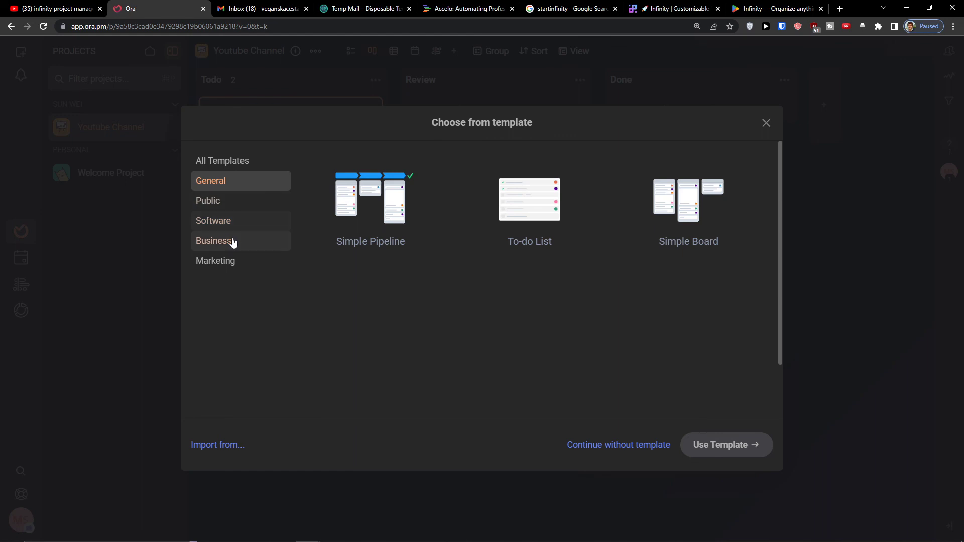
- Create a 'business' project from the Business Canvas template and view it as list and table
left_click(234, 240)
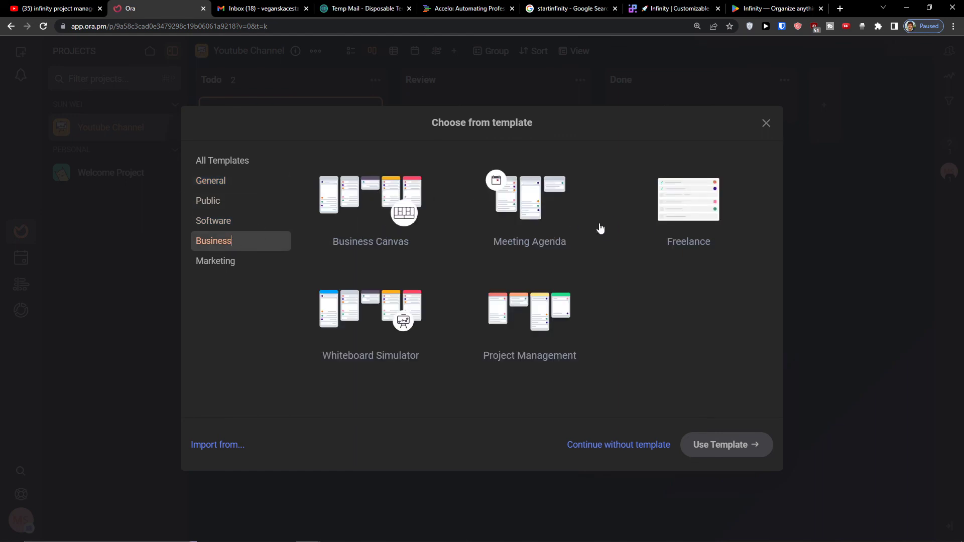
left_click(371, 209)
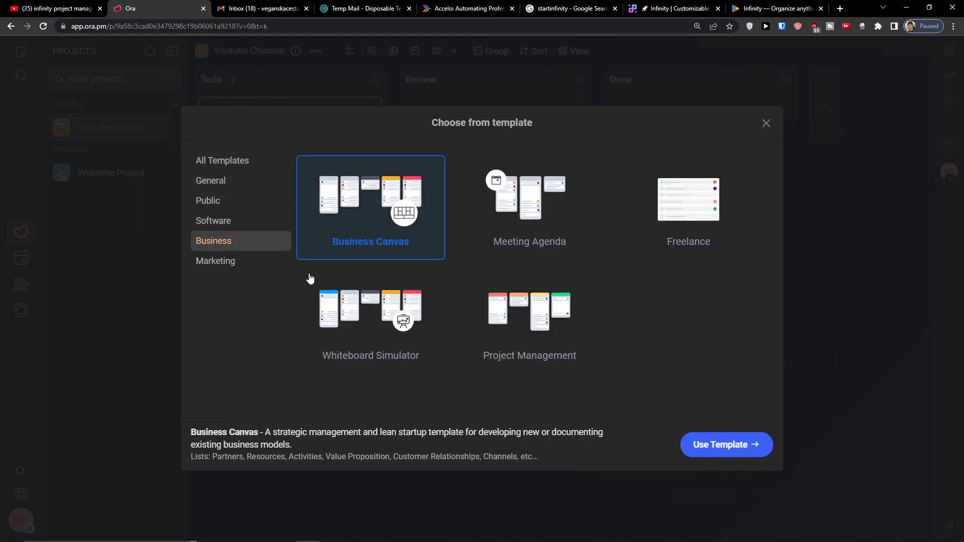
left_click(732, 448)
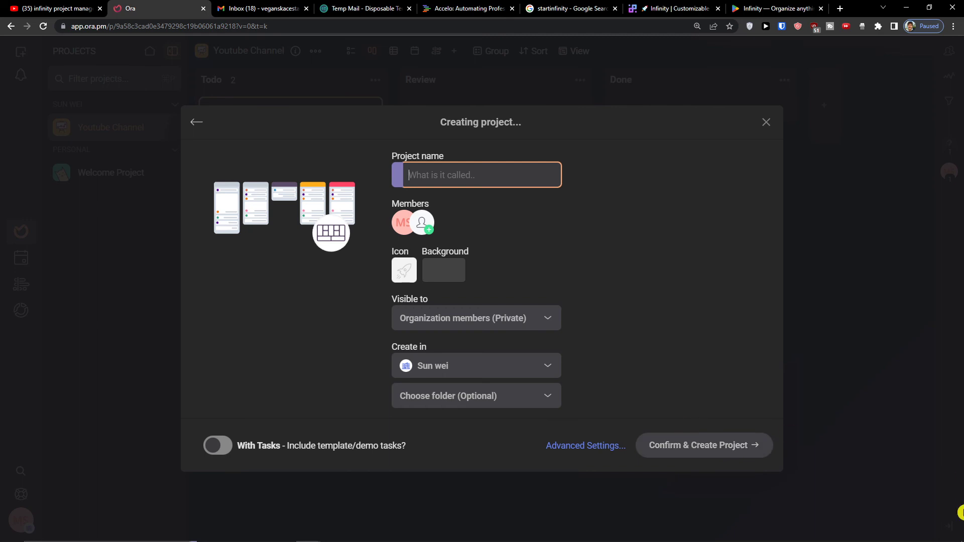
type("business")
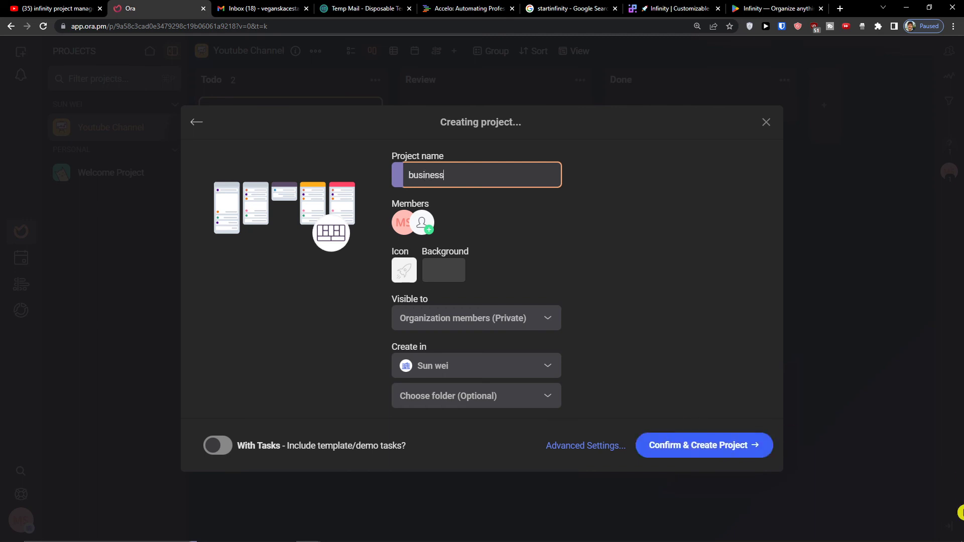
left_click(732, 450)
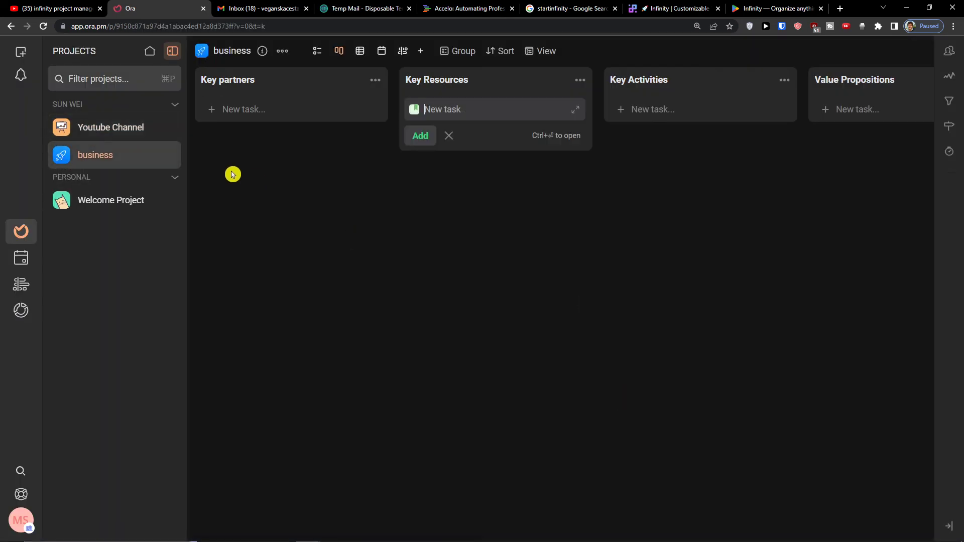
middle_click(766, 202)
left_click(317, 51)
left_click(360, 52)
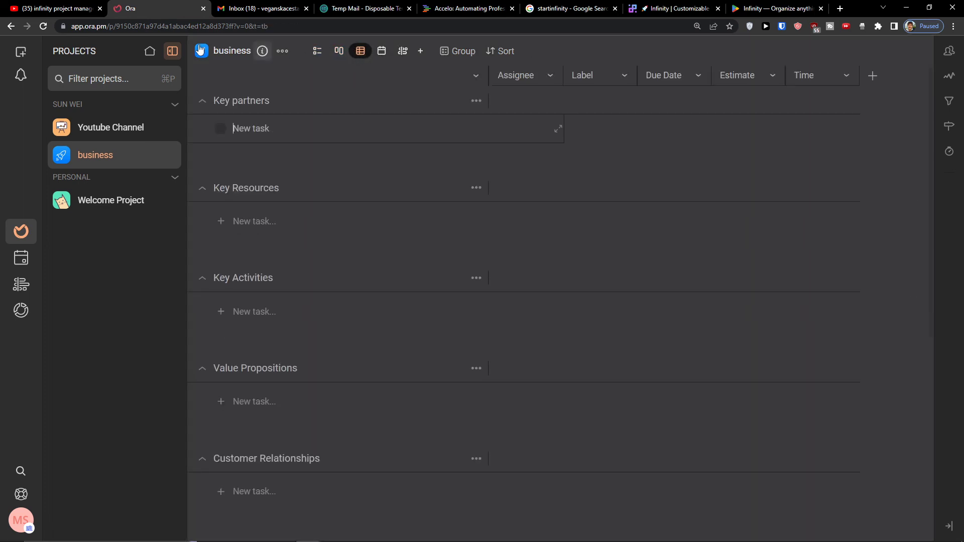
- Create an 'agile' project from the Software Agile Kanban template with a gradient background
left_click(22, 55)
mouse_move(112, 184)
left_click(113, 164)
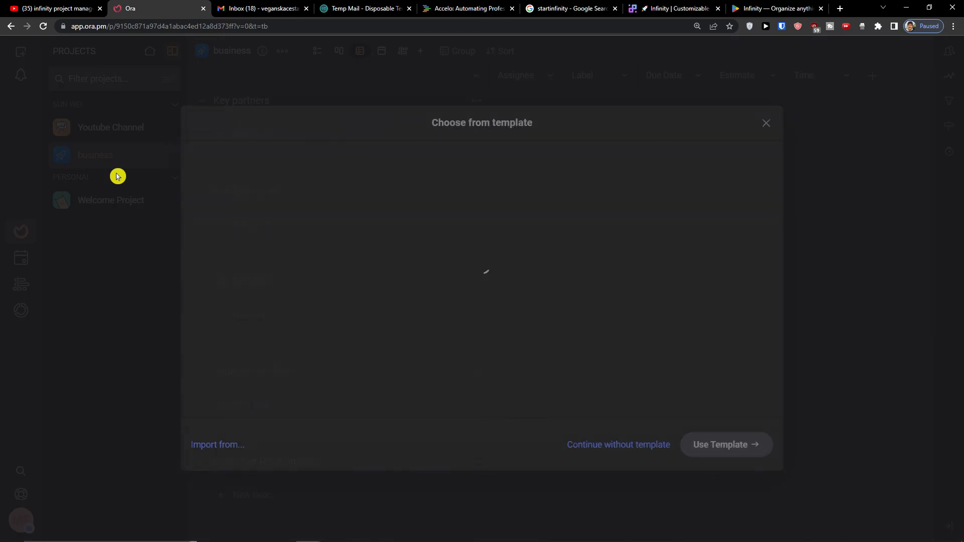
left_click(247, 226)
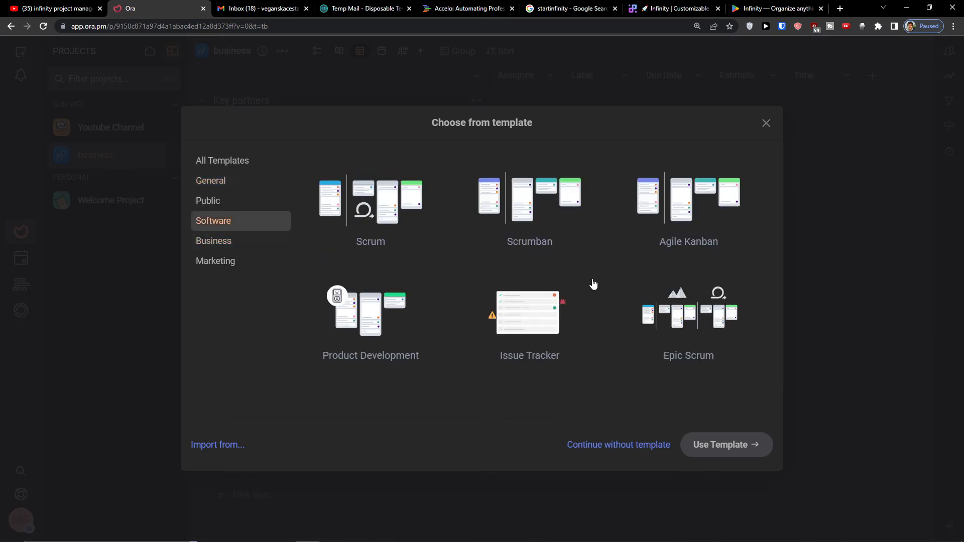
left_click(702, 208)
left_click(697, 442)
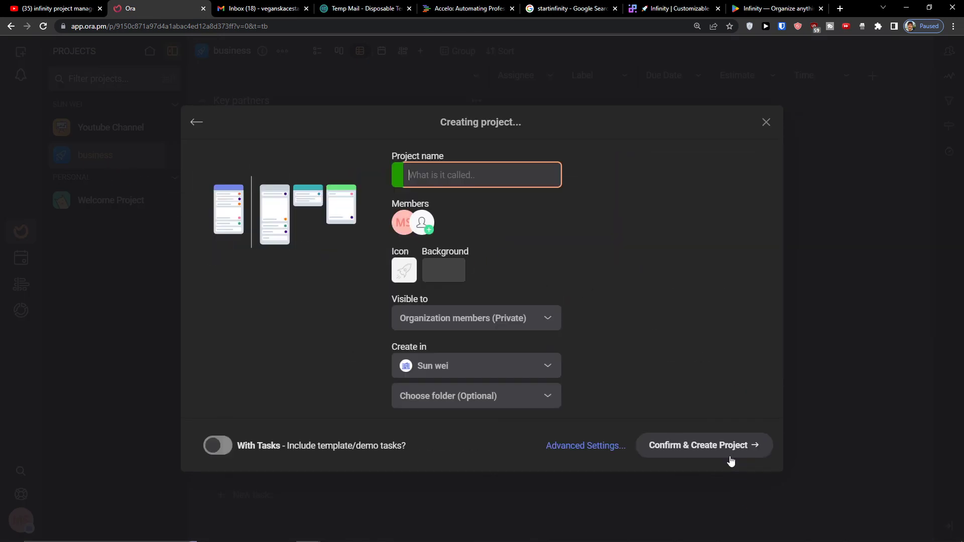
type("agi")
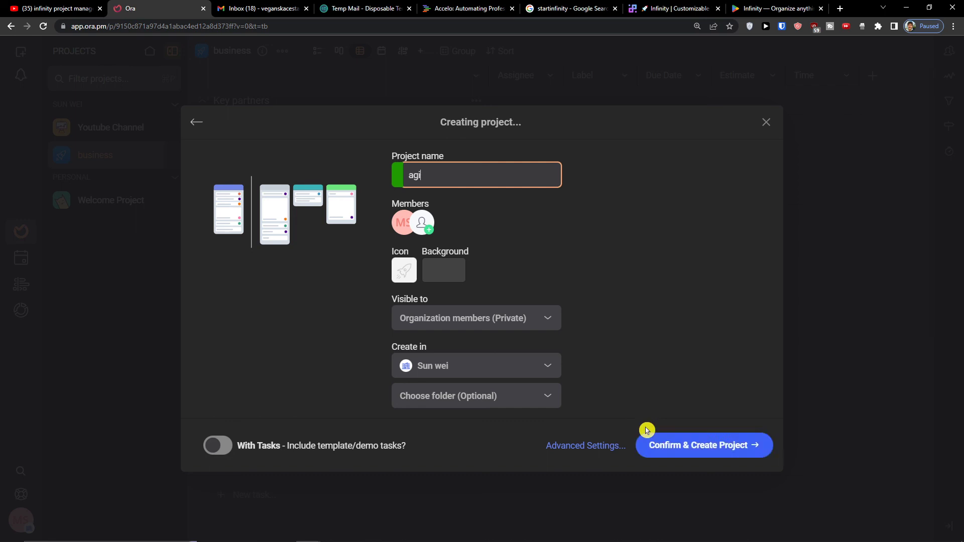
left_click(462, 278)
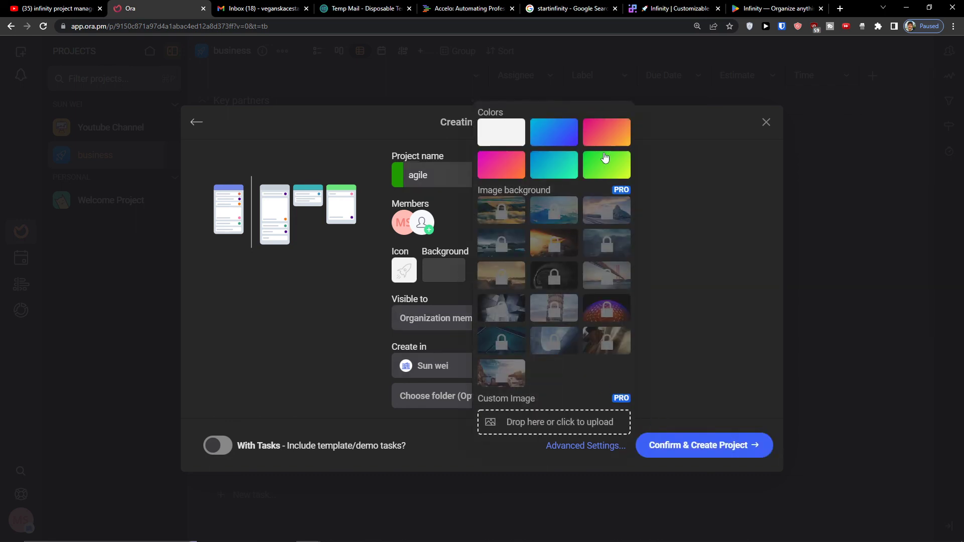
left_click(564, 142)
left_click(743, 448)
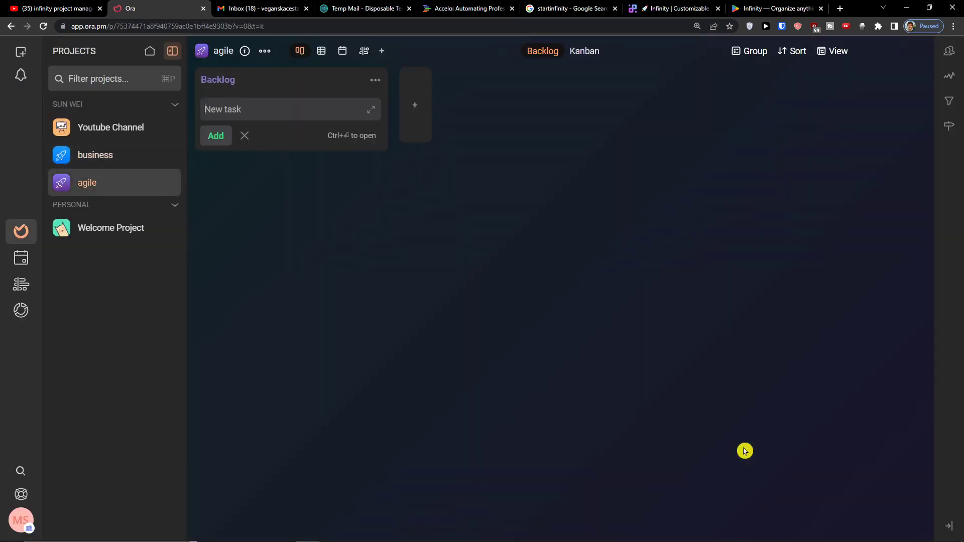
- Check the agile project's table and board views, then return to Youtube Channel
left_click(321, 52)
left_click(300, 51)
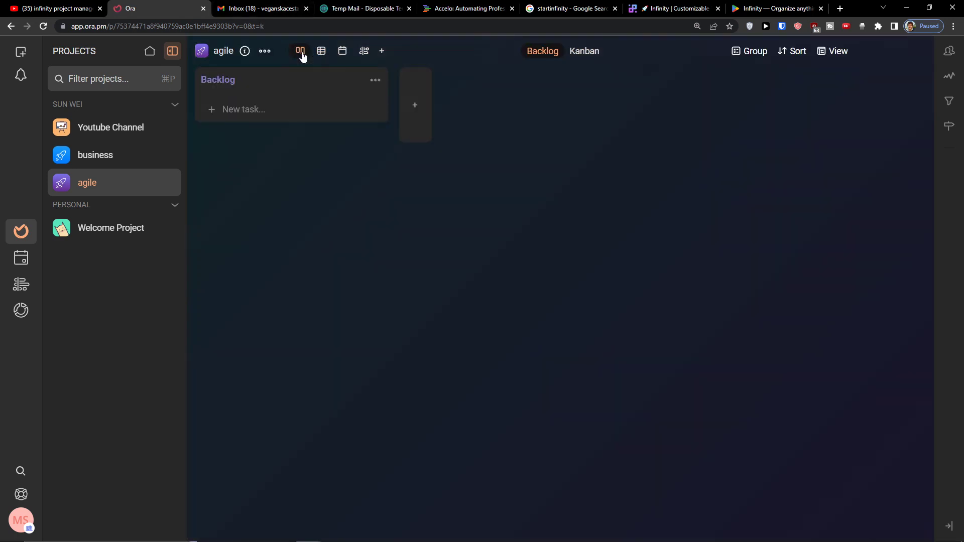
left_click(414, 108)
left_click(610, 133)
left_click(110, 127)
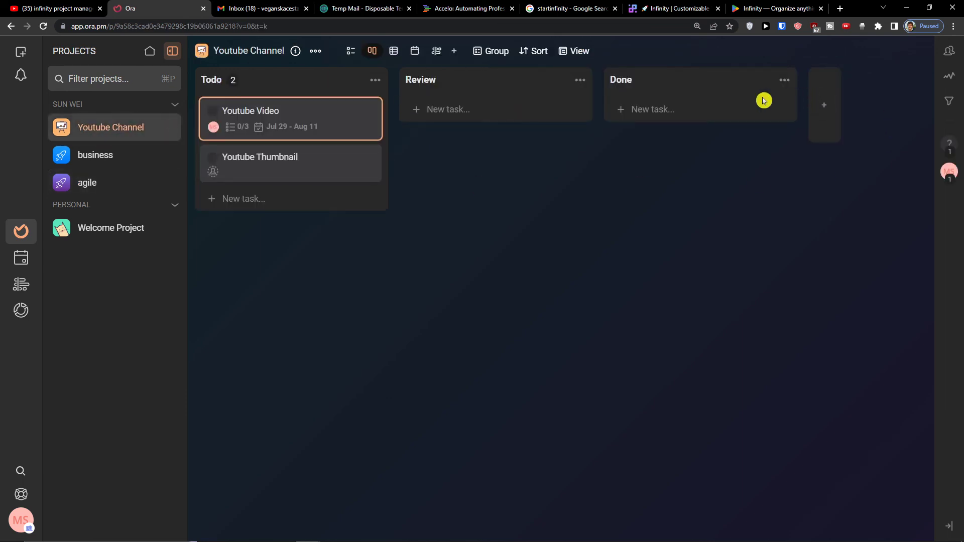
- Rename the Review list to 'In Progress'
left_click(580, 80)
left_click(552, 190)
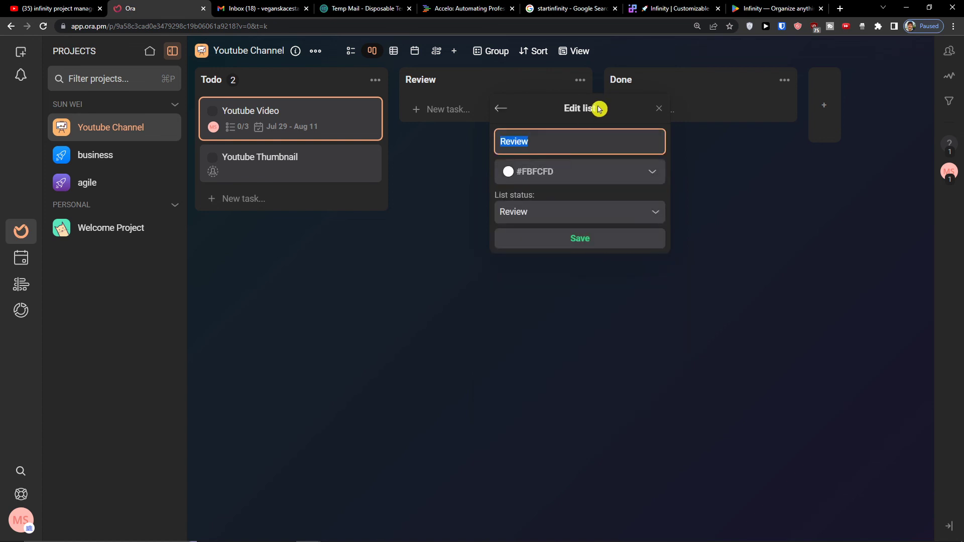
type("Progress")
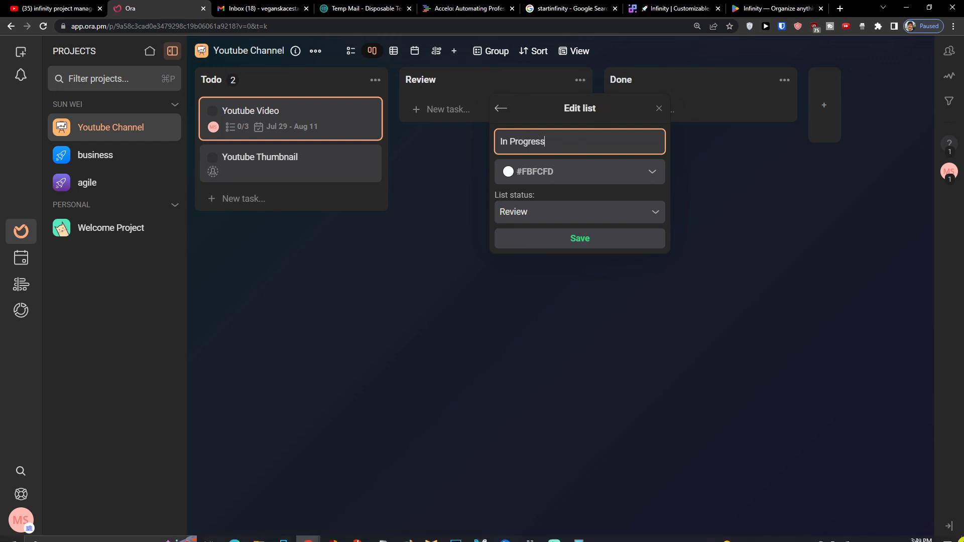
left_click(548, 238)
- Move the Youtube Video task into Done and check its details
left_click_drag(321, 123, 723, 111)
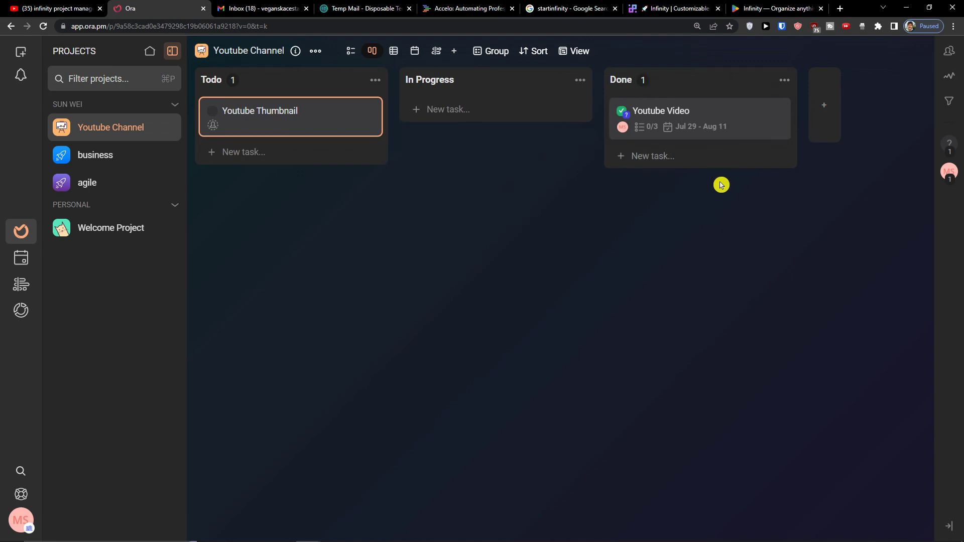
left_click(771, 115)
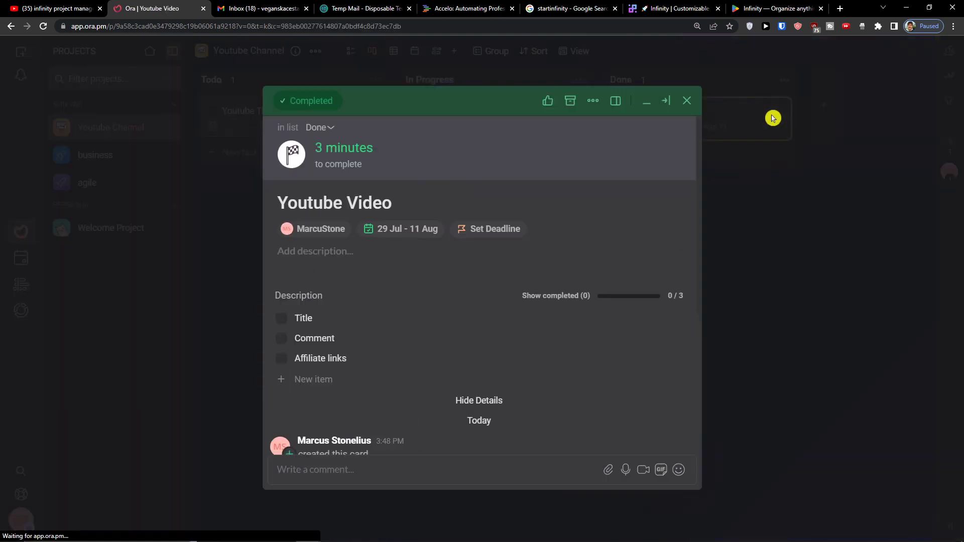
left_click(646, 106)
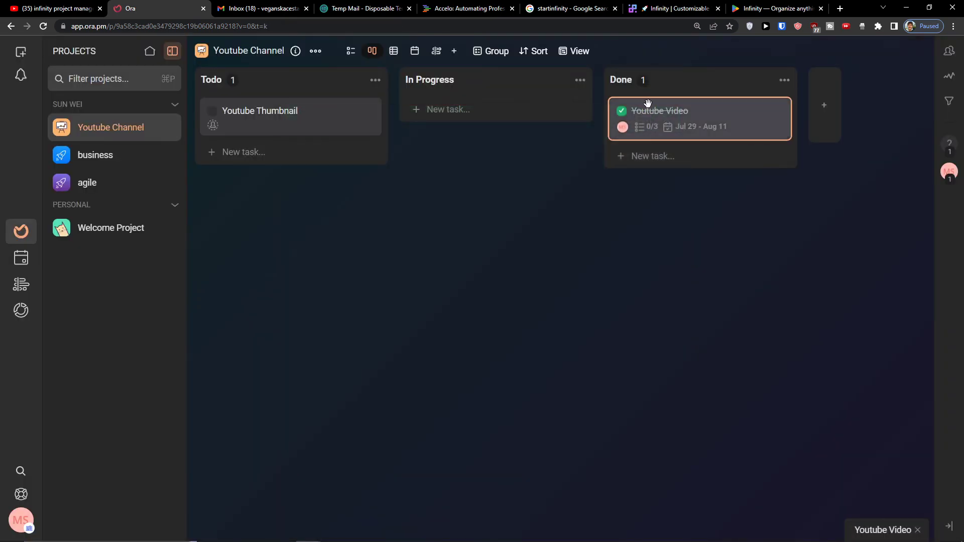
left_click(723, 115)
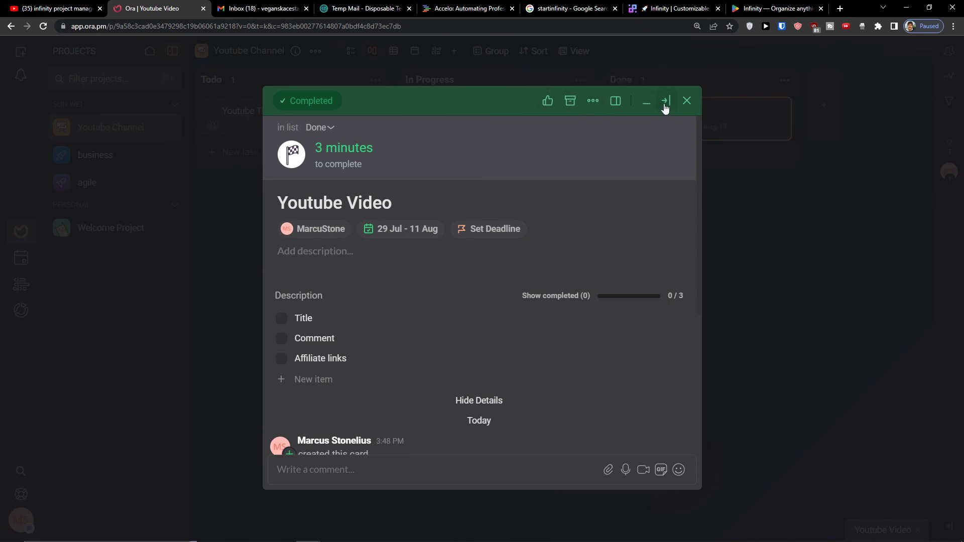
left_click(814, 256)
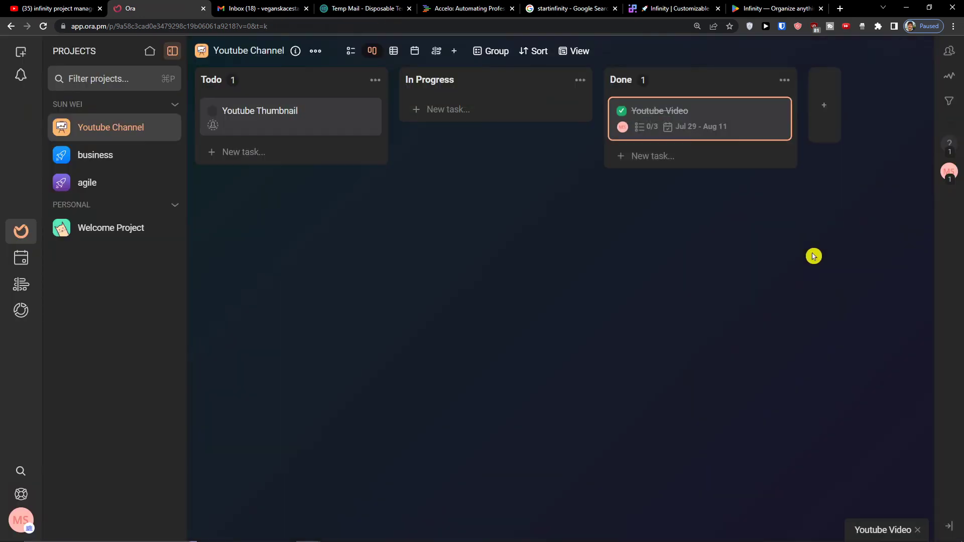